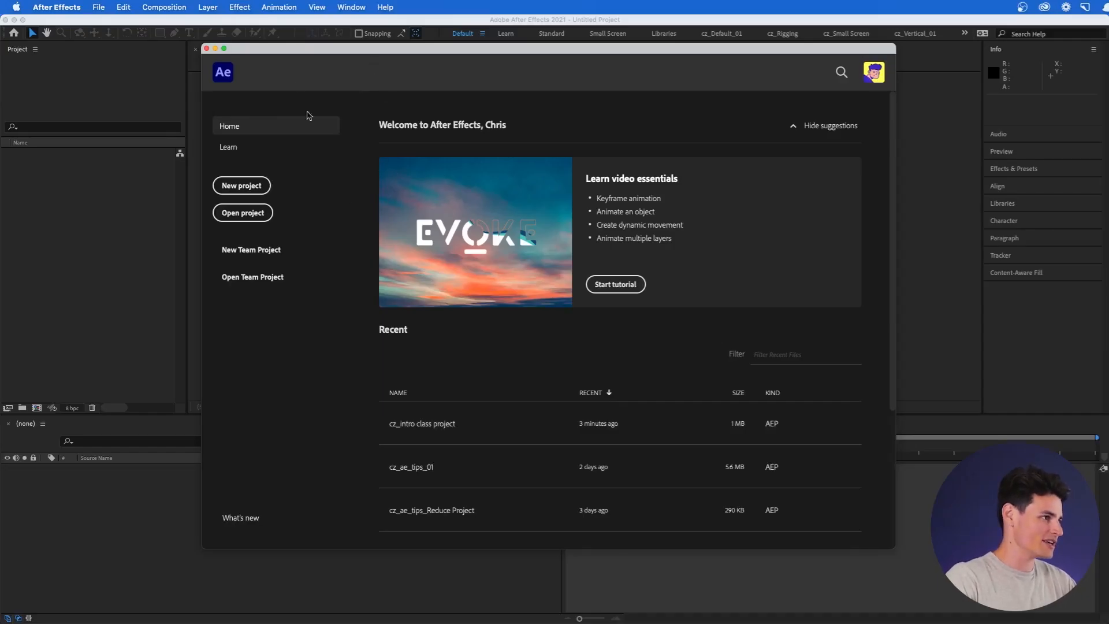
# Nudge the Home start window aside on the way to the empty workspace.
pyautogui.moveTo(292, 50); pyautogui.dragTo(284, 45)
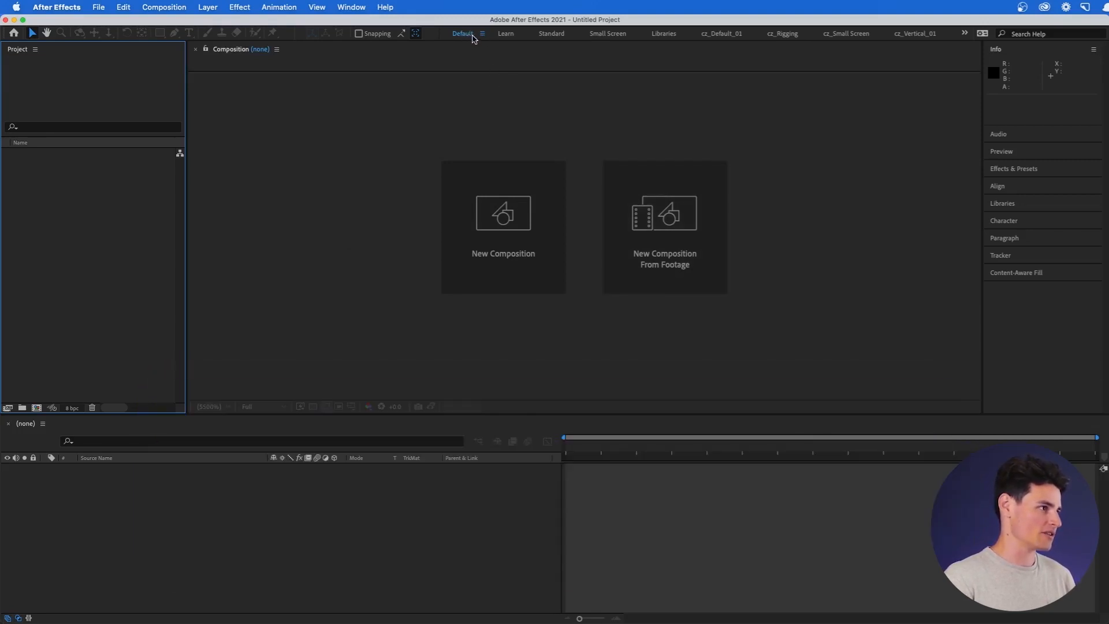
# Use the workspace menu's Reset to Saved Layout for the Default workspace.
pyautogui.click(482, 34)
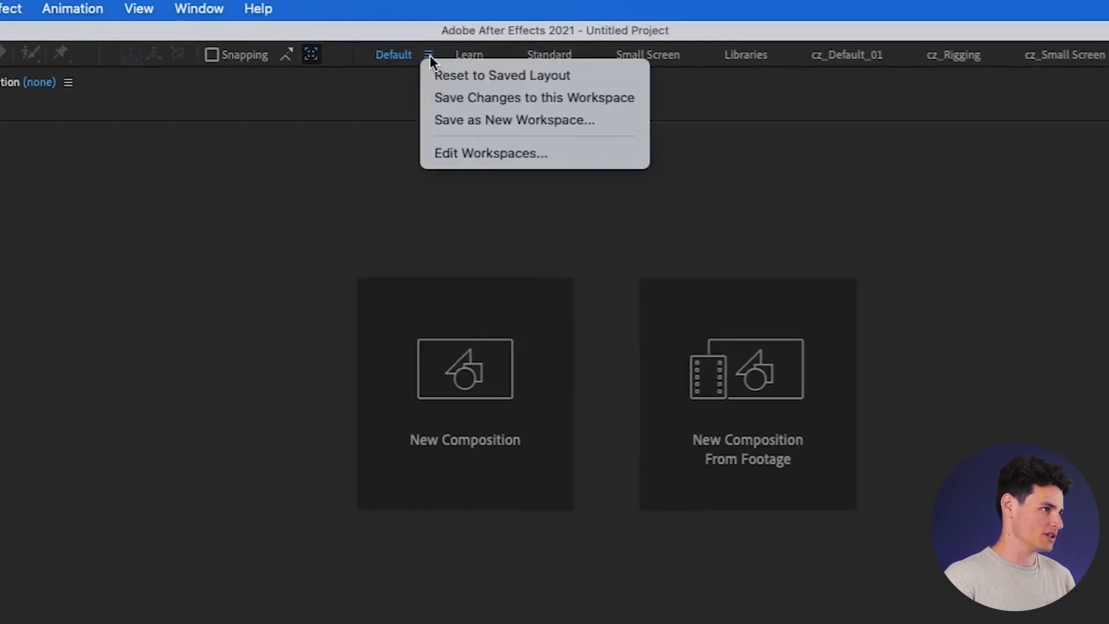
pyautogui.click(564, 75)
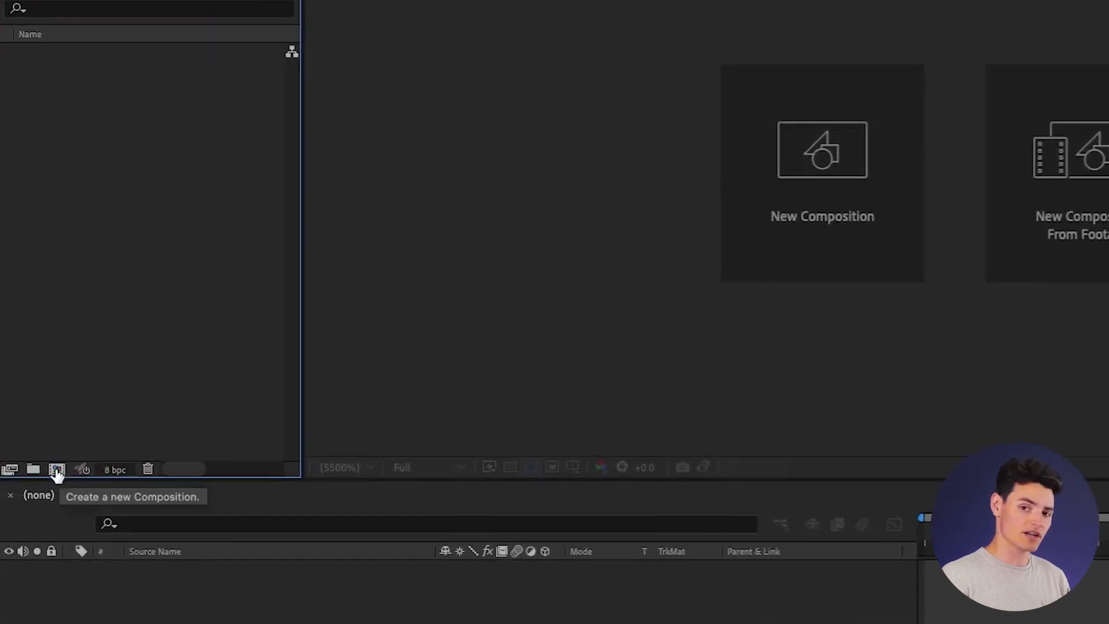
# Create a 1080×1080 composition named 'My First Animation', 10 seconds long, keeping a black background.
pyautogui.click(56, 473)
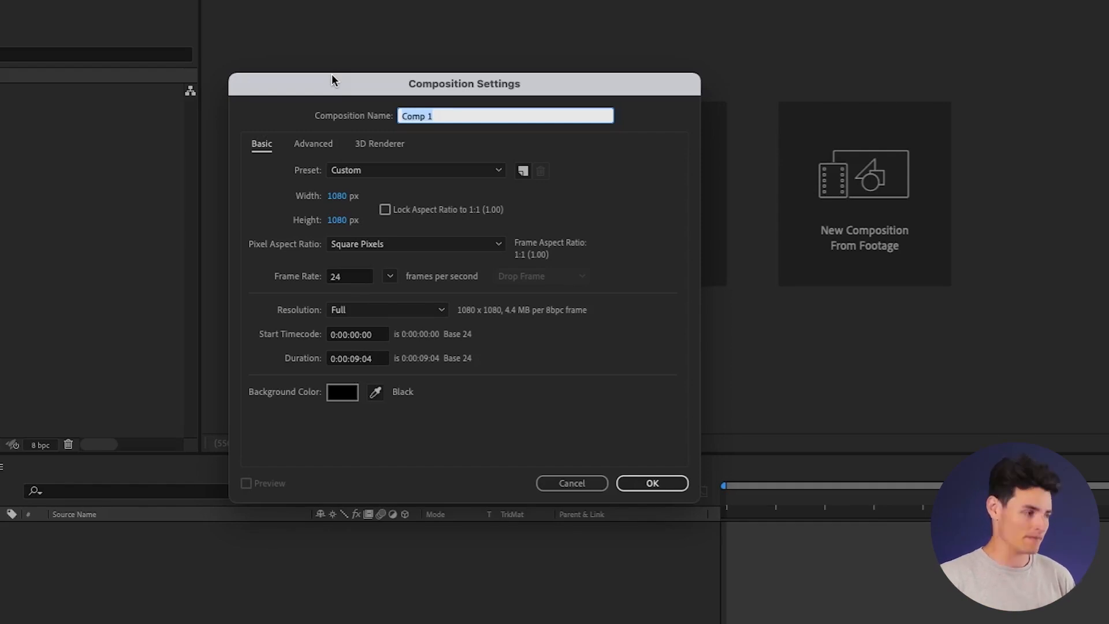
pyautogui.moveTo(500, 88); pyautogui.dragTo(530, 71)
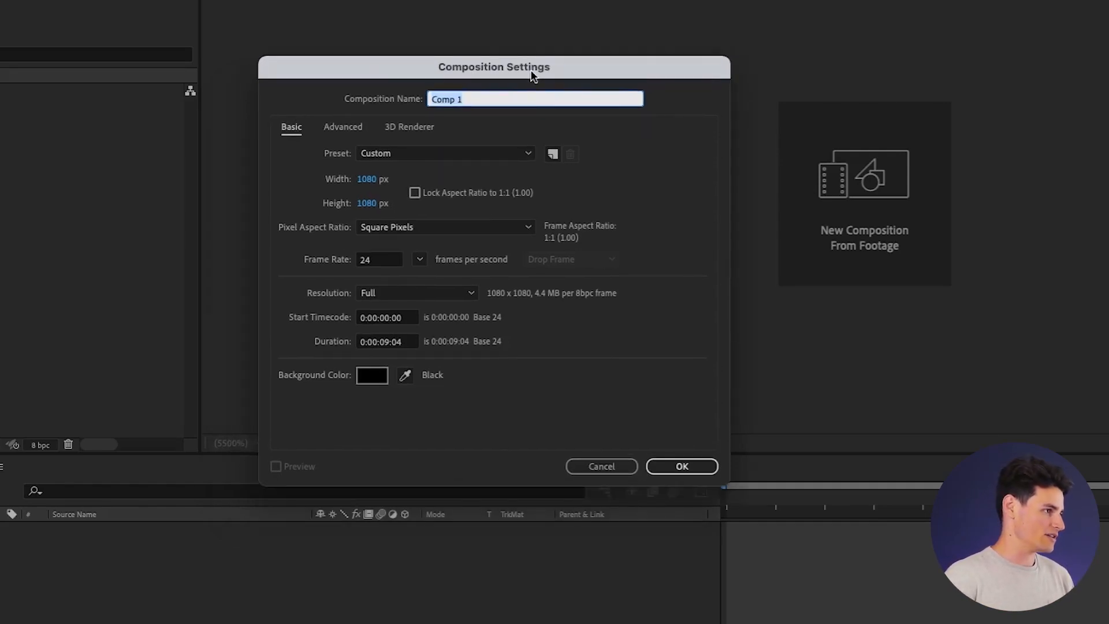
pyautogui.write('My First Animation')
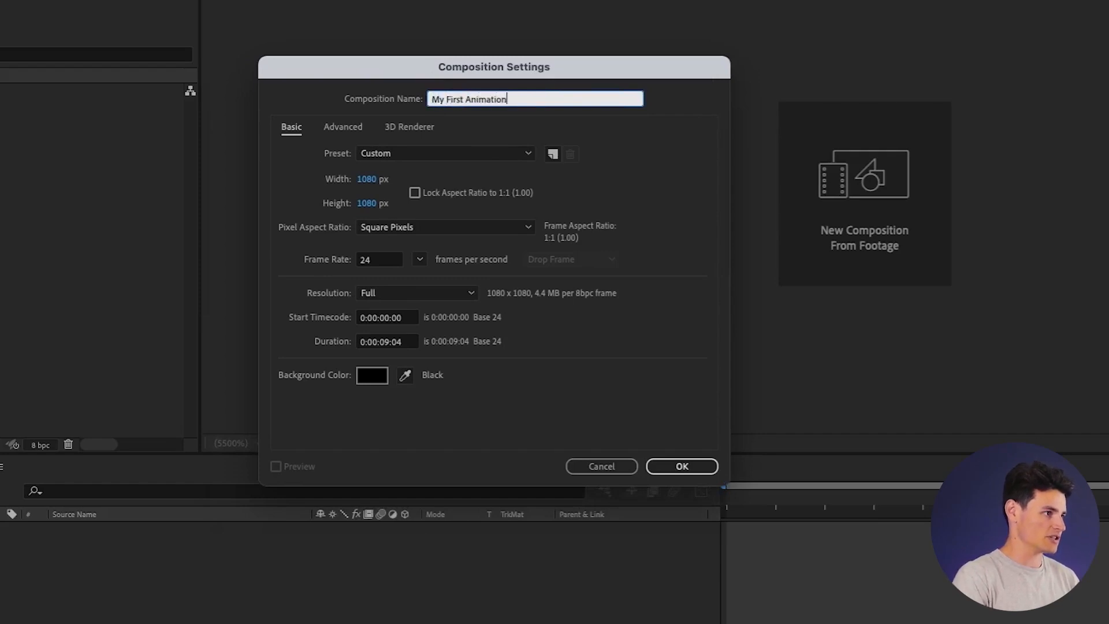
pyautogui.click(312, 189)
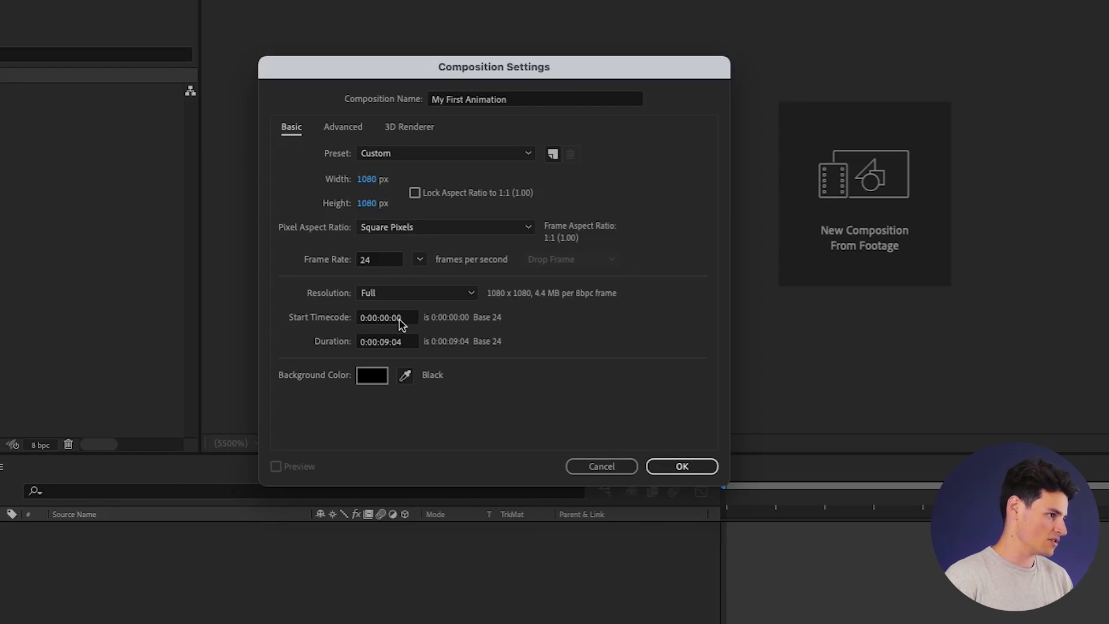
pyautogui.click(404, 346)
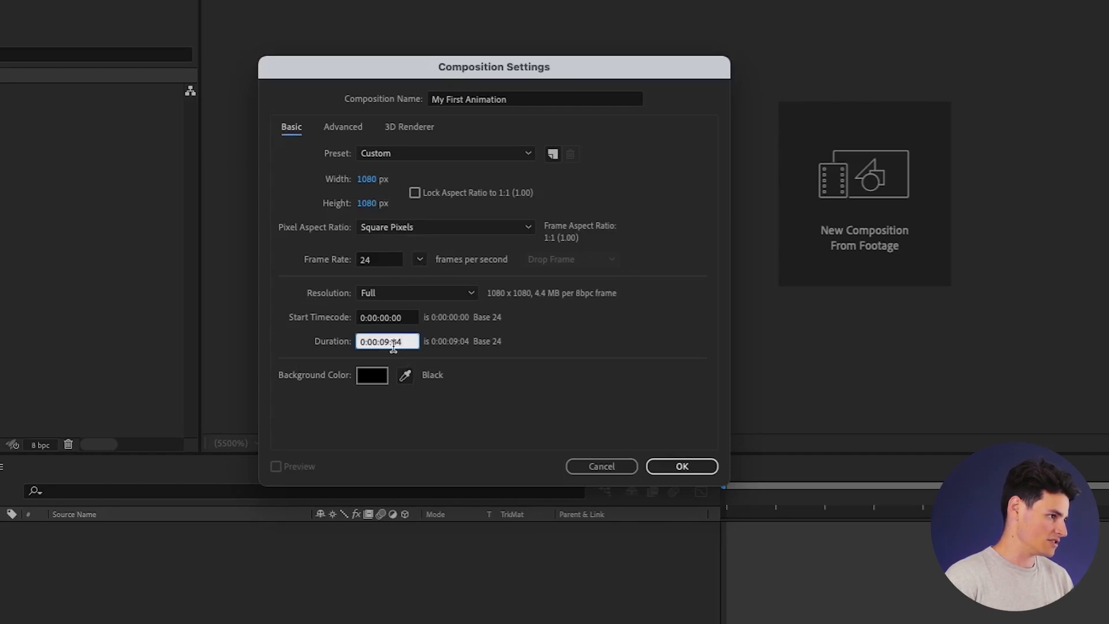
pyautogui.write('10')
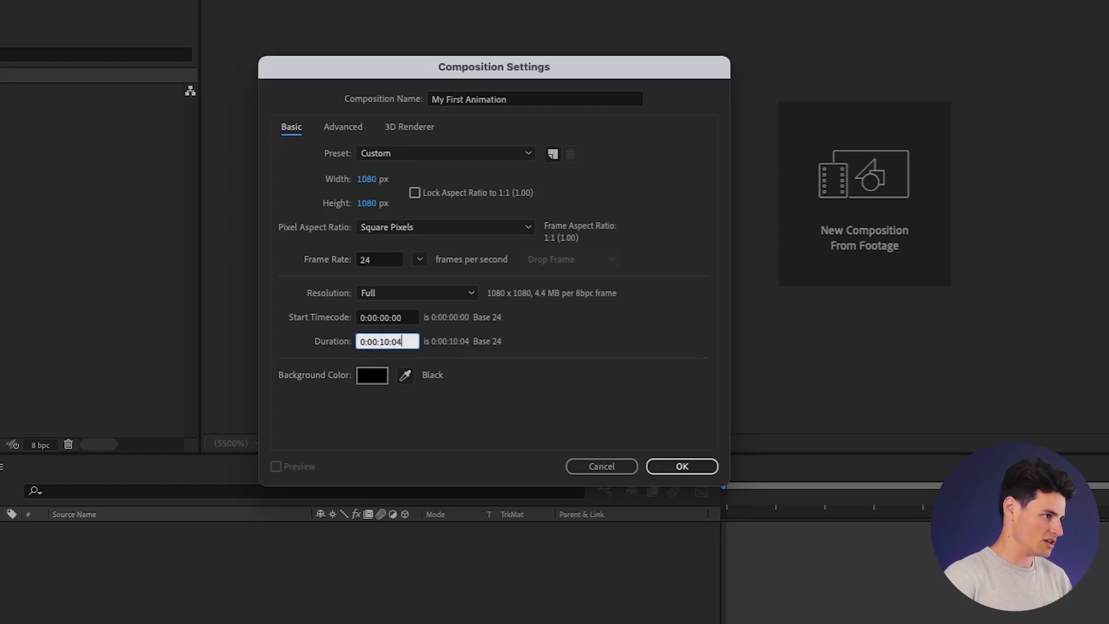
pyautogui.click(507, 327)
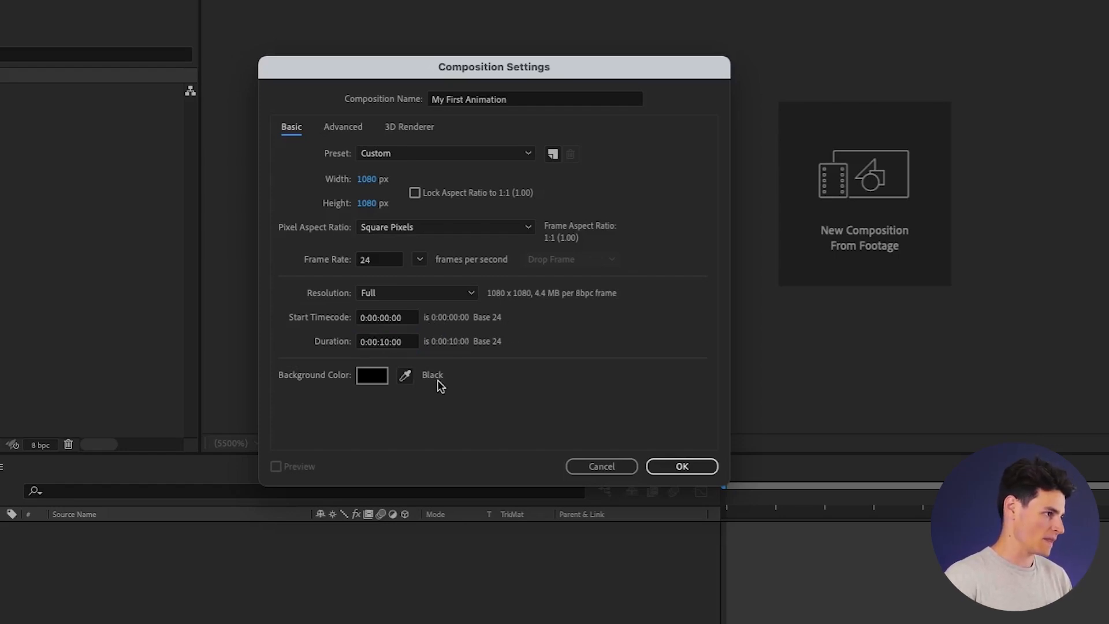
pyautogui.click(373, 376)
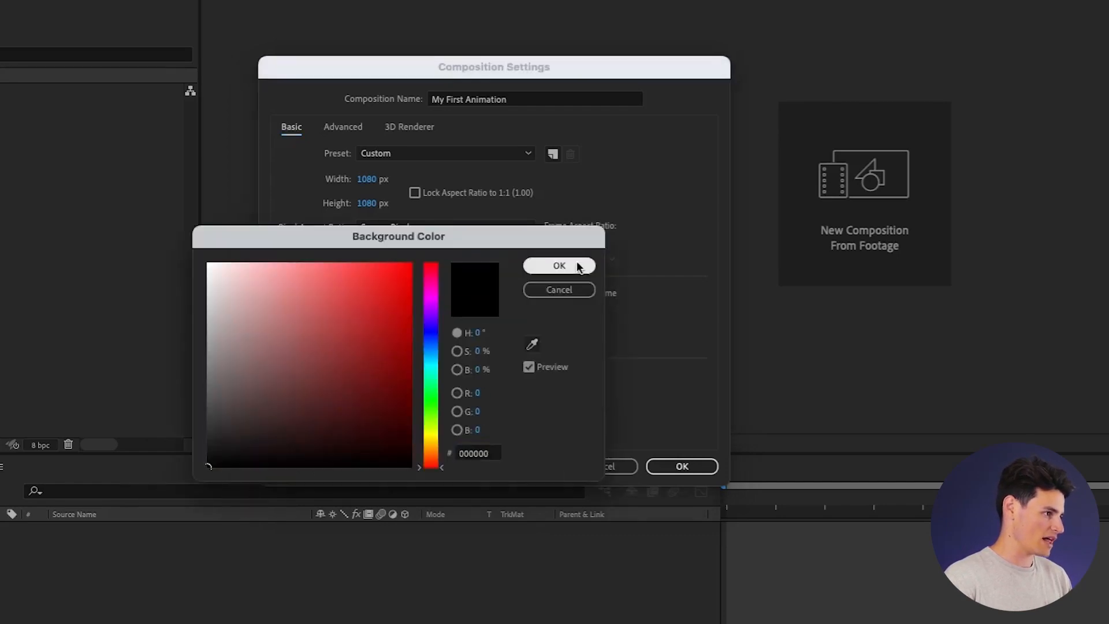
pyautogui.click(579, 266)
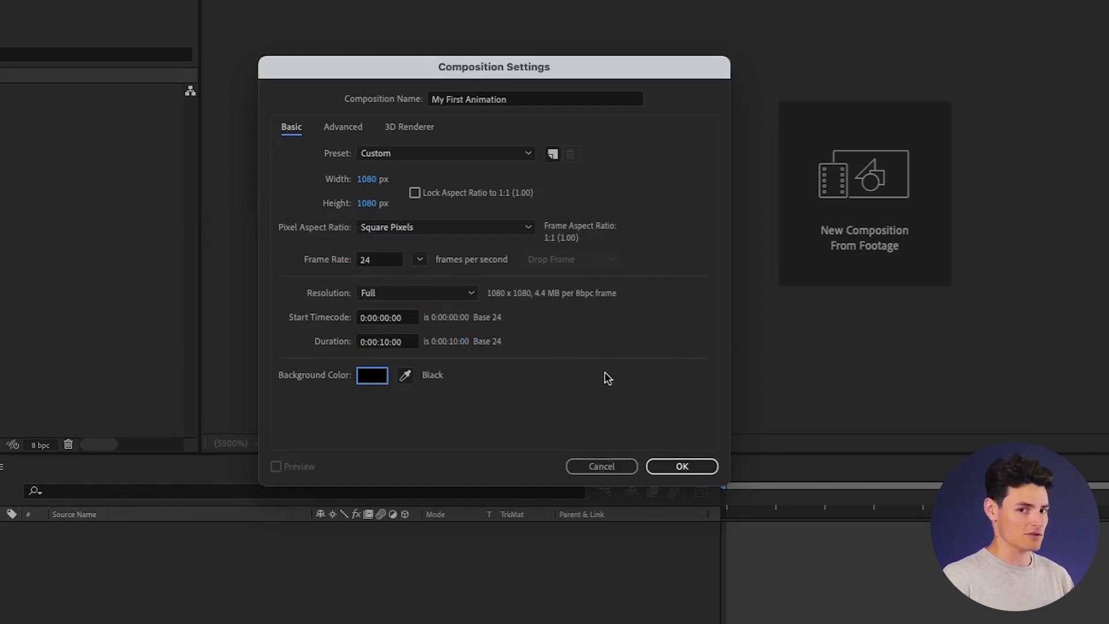
pyautogui.click(684, 467)
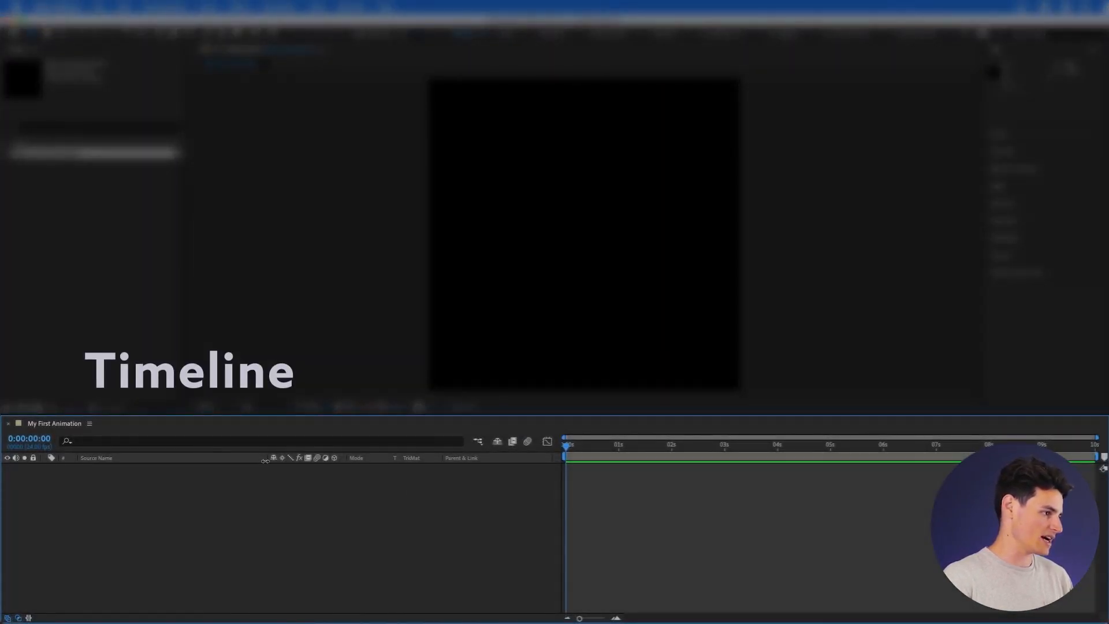
# Narrow the timeline's Source Name column and slightly resize the timeline panel.
pyautogui.moveTo(265, 464); pyautogui.dragTo(170, 464)
pyautogui.moveTo(422, 416)
pyautogui.mouseDown()
pyautogui.moveTo(421, 396)
pyautogui.moveTo(422, 414)
pyautogui.mouseUp()
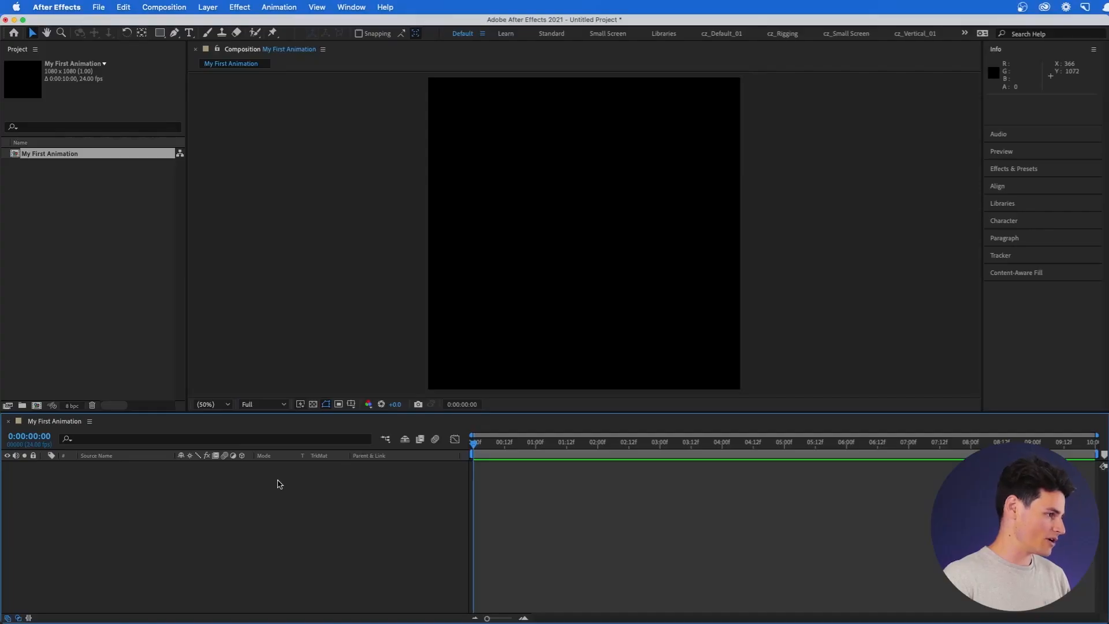
# Add a text layer with the name and enlarge its font from 53 to about 75 px.
pyautogui.rightClick(180, 492)
pyautogui.moveTo(256, 497)
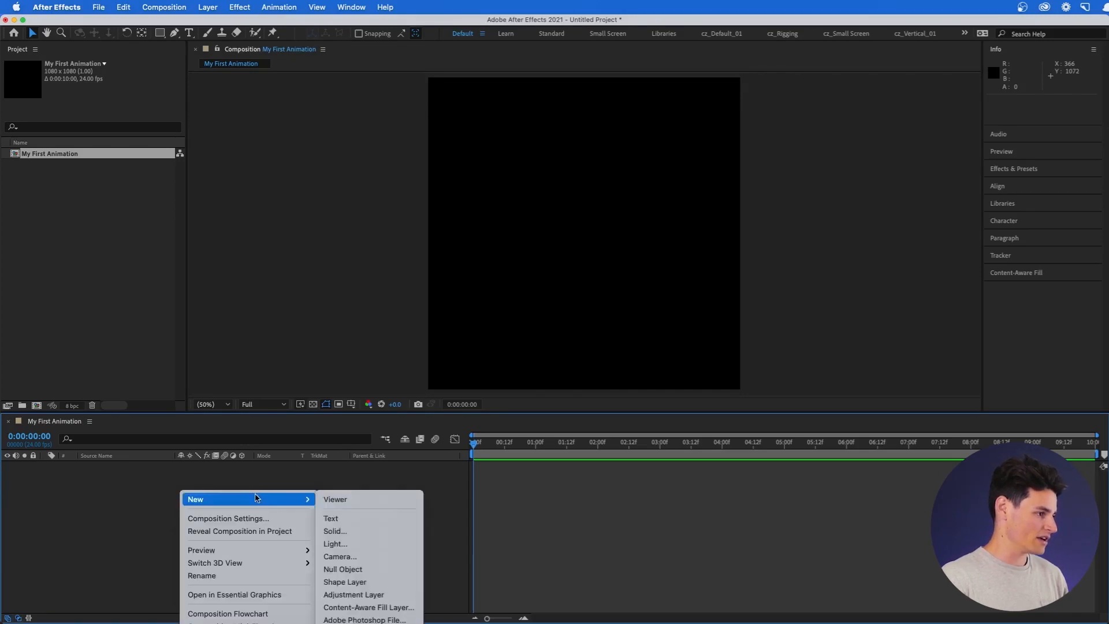
pyautogui.click(384, 521)
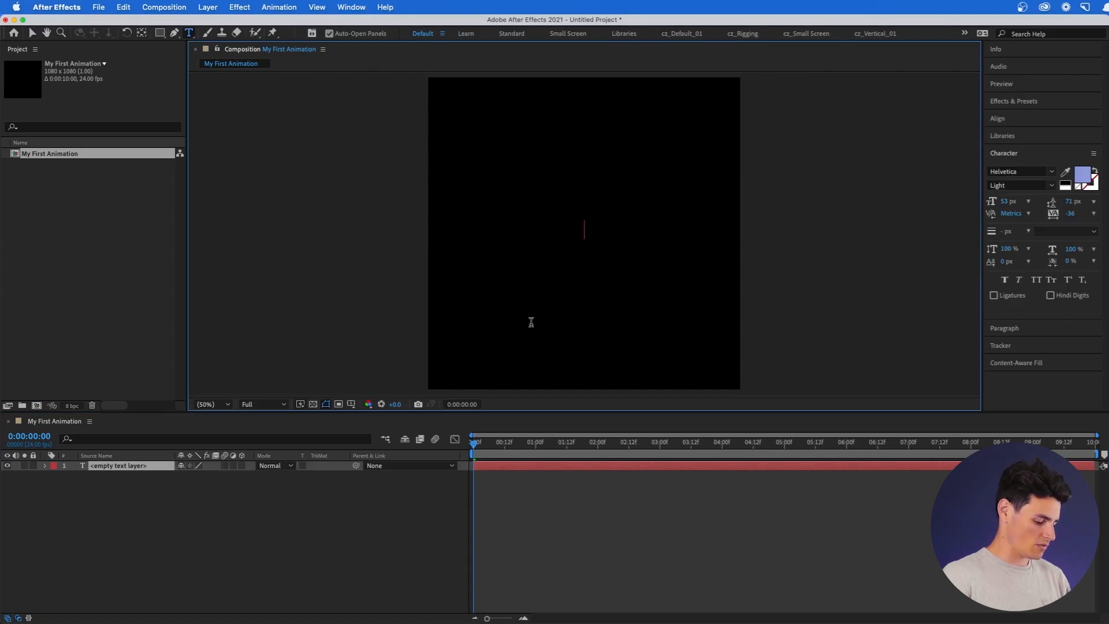
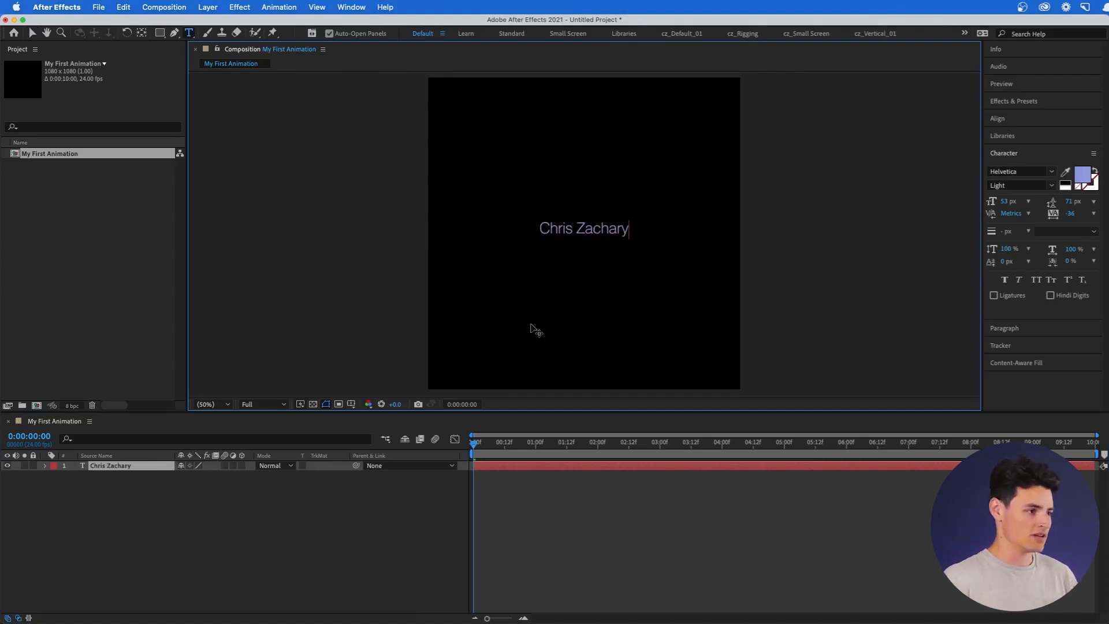
pyautogui.click(152, 471)
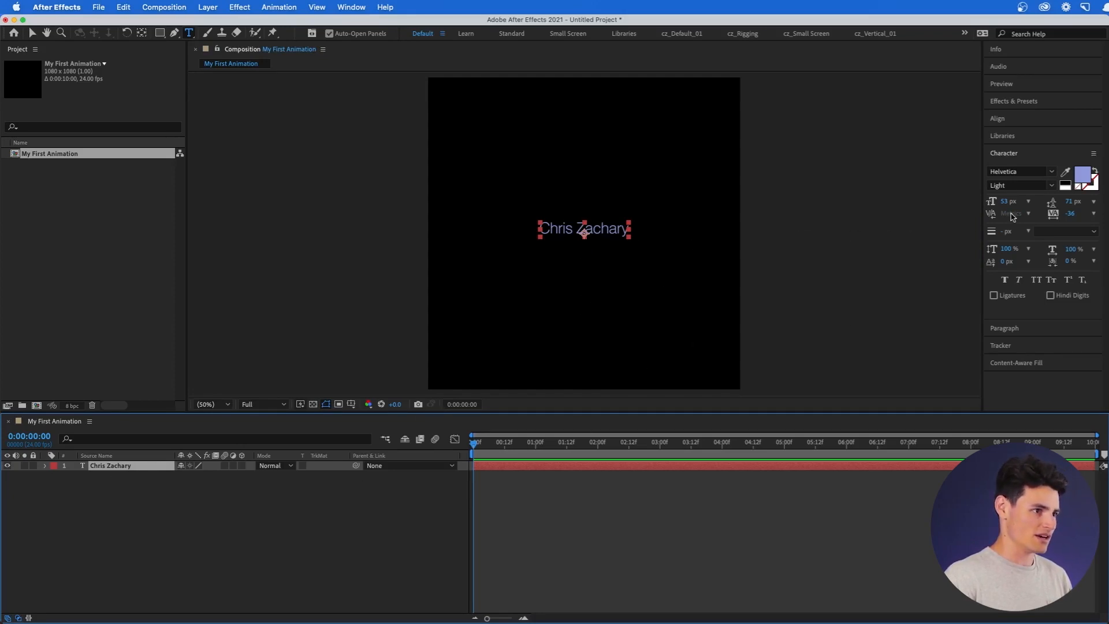
pyautogui.moveTo(1008, 201); pyautogui.dragTo(1032, 201)
pyautogui.click(1020, 157)
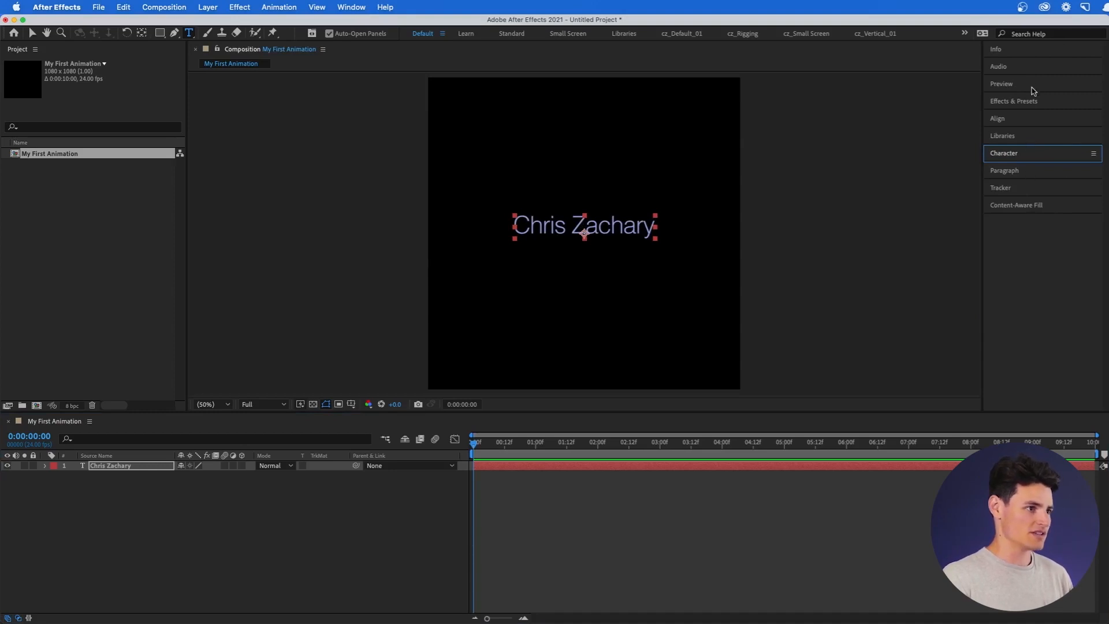
# Try left and right paragraph alignment on the name, ending centred.
pyautogui.click(1024, 155)
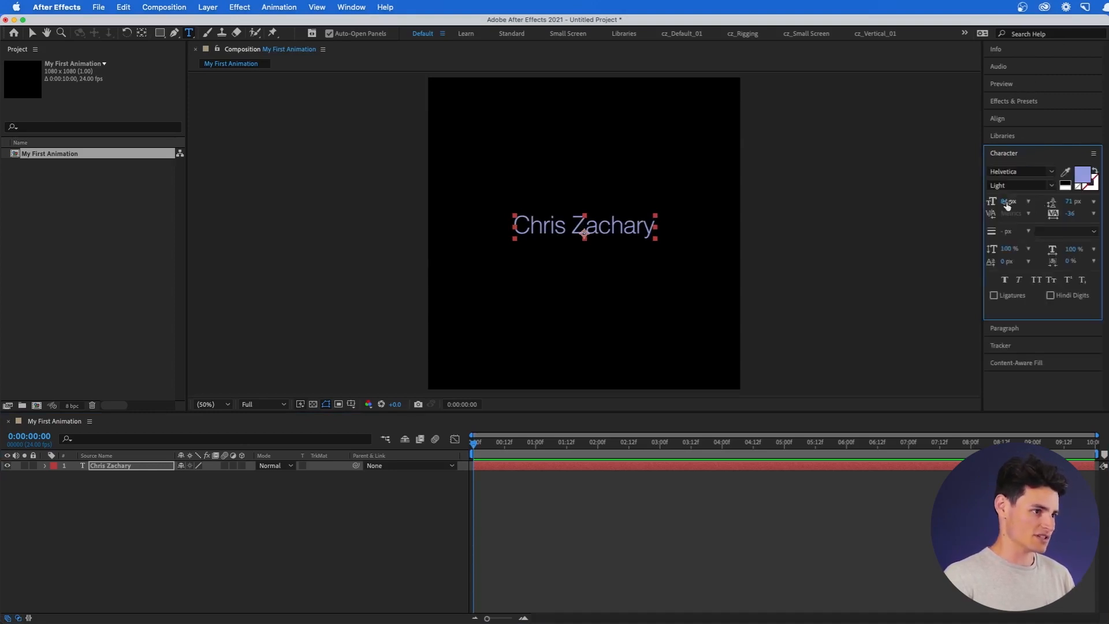
pyautogui.click(1029, 327)
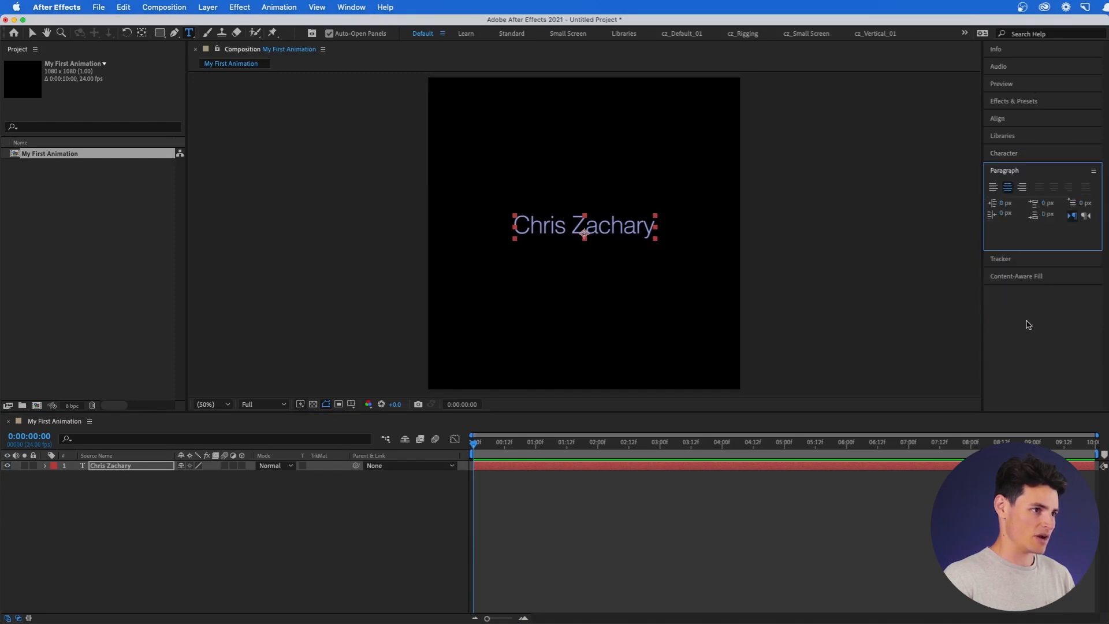
pyautogui.click(994, 188)
pyautogui.click(1011, 191)
pyautogui.click(1022, 188)
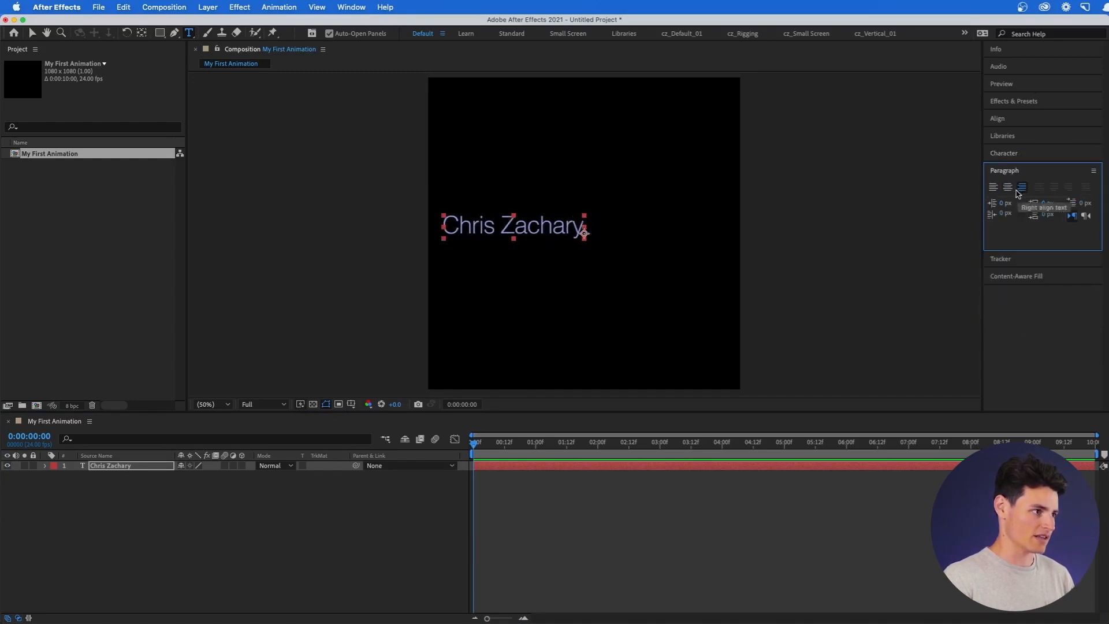
pyautogui.click(1008, 188)
# Set the name to Helvetica Bold, 69 px, tracking 47, then deselect the layer.
pyautogui.click(1012, 157)
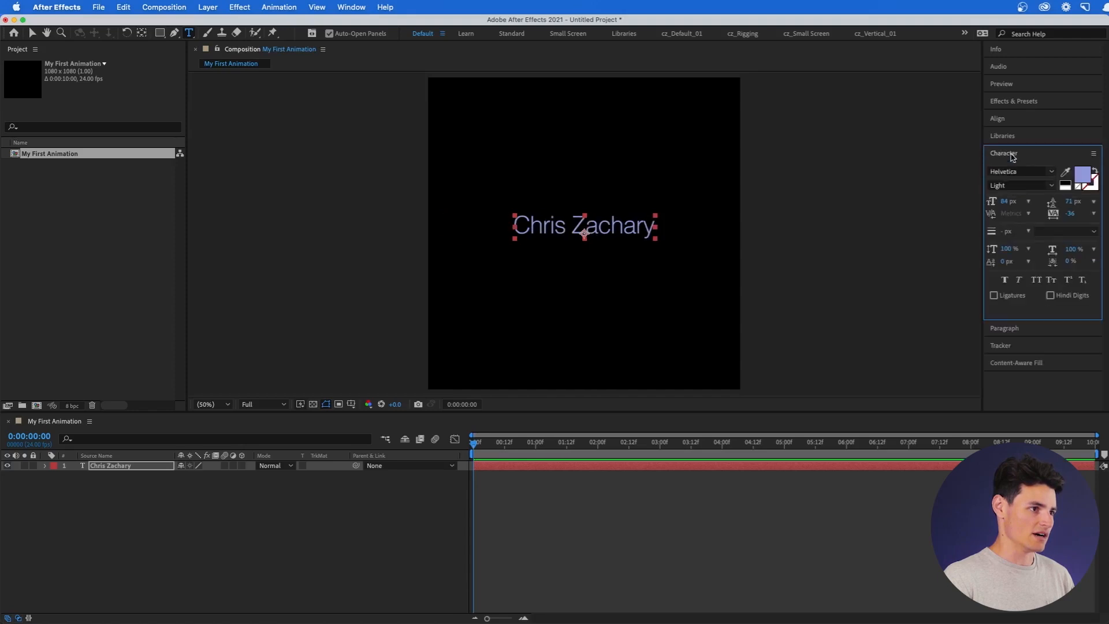
pyautogui.moveTo(1020, 201); pyautogui.dragTo(1005, 201)
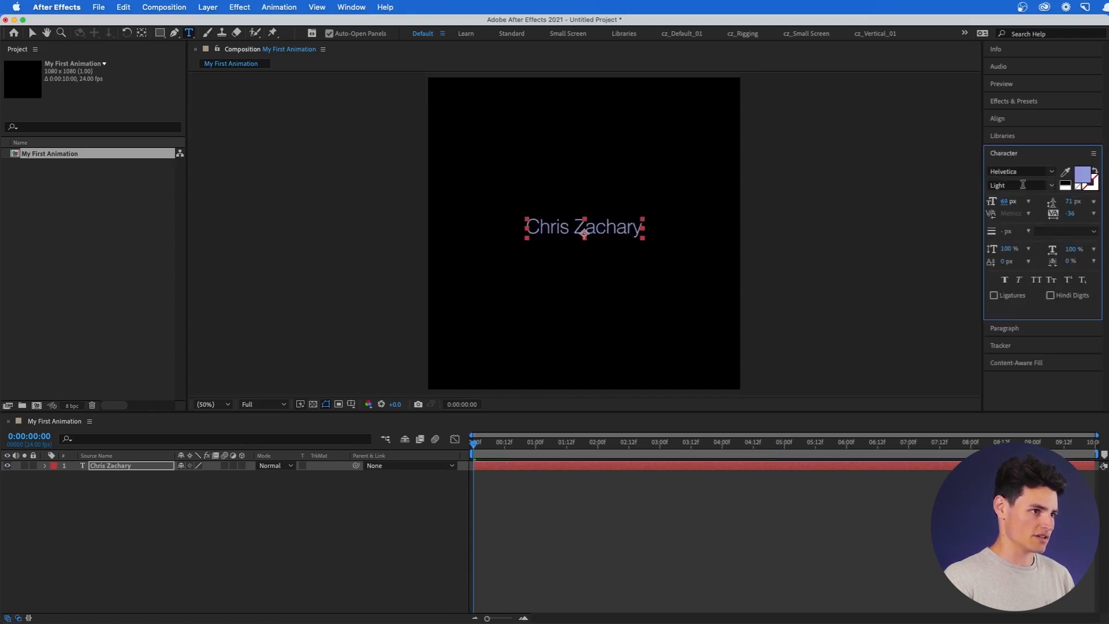
pyautogui.click(1052, 186)
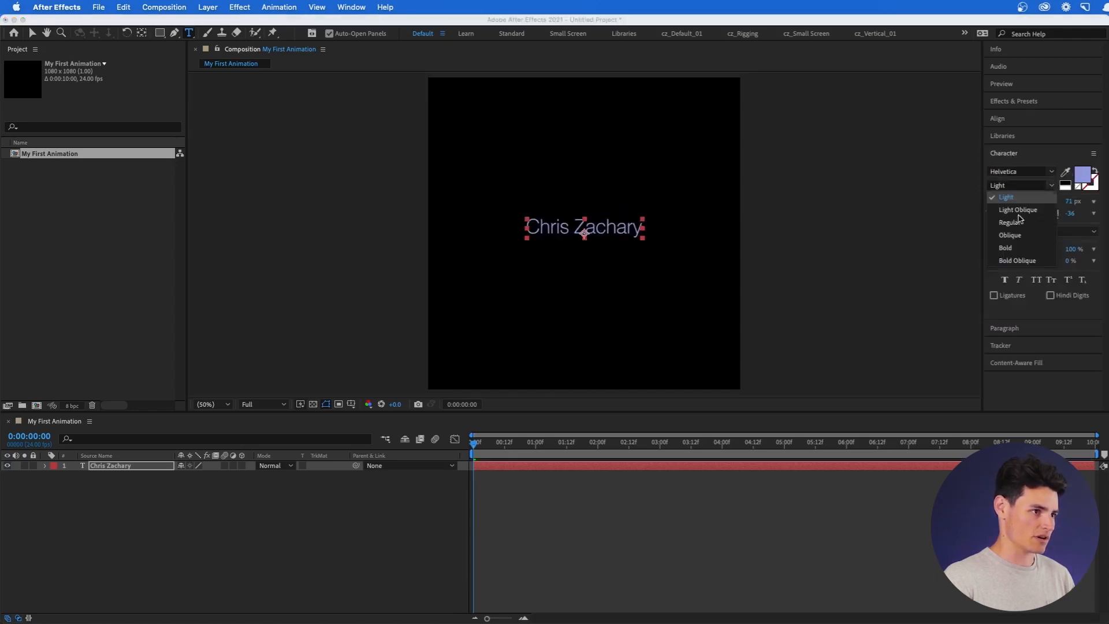
pyautogui.click(1006, 247)
pyautogui.moveTo(1070, 213)
pyautogui.mouseDown()
pyautogui.moveTo(1100, 213)
pyautogui.moveTo(1091, 213)
pyautogui.mouseUp()
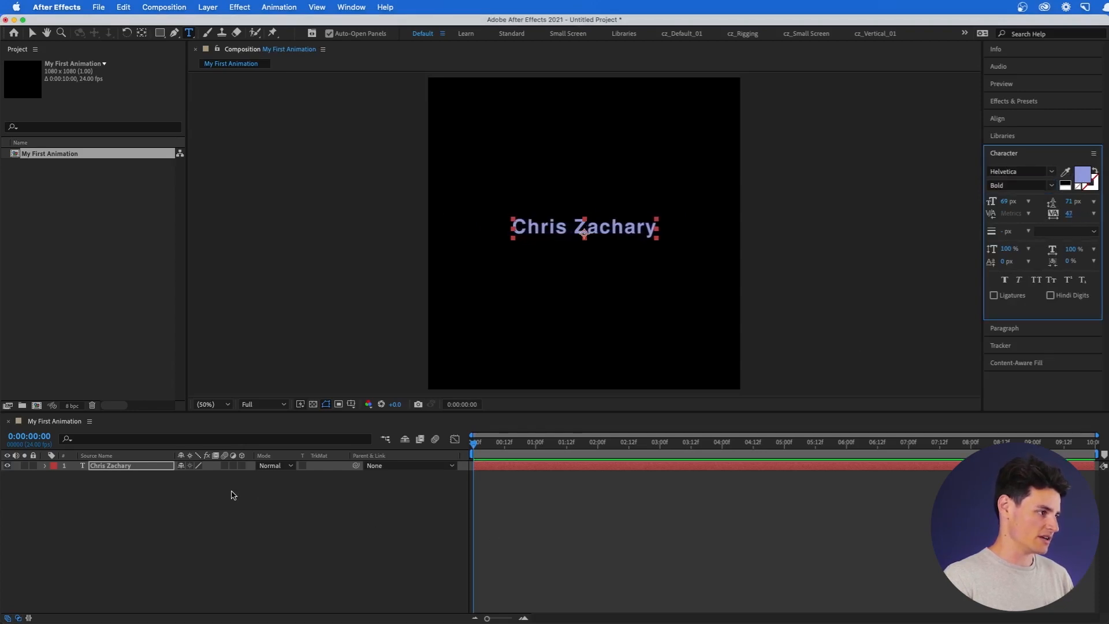
pyautogui.click(173, 488)
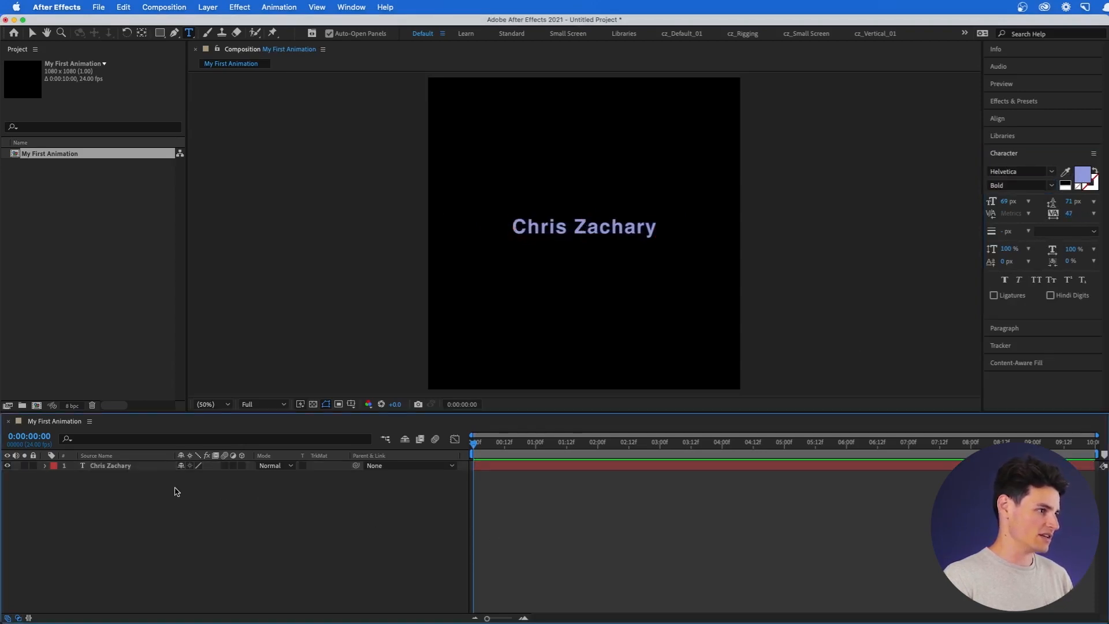
# Add an empty Shape Layer 1 above the name text layer.
pyautogui.rightClick(114, 510)
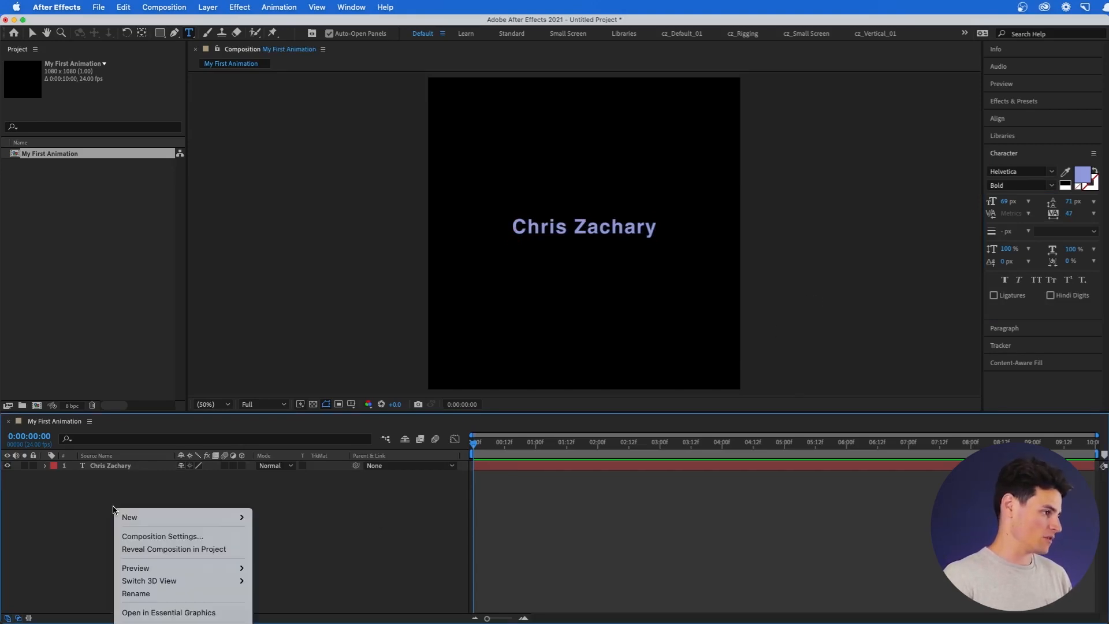
pyautogui.moveTo(182, 521)
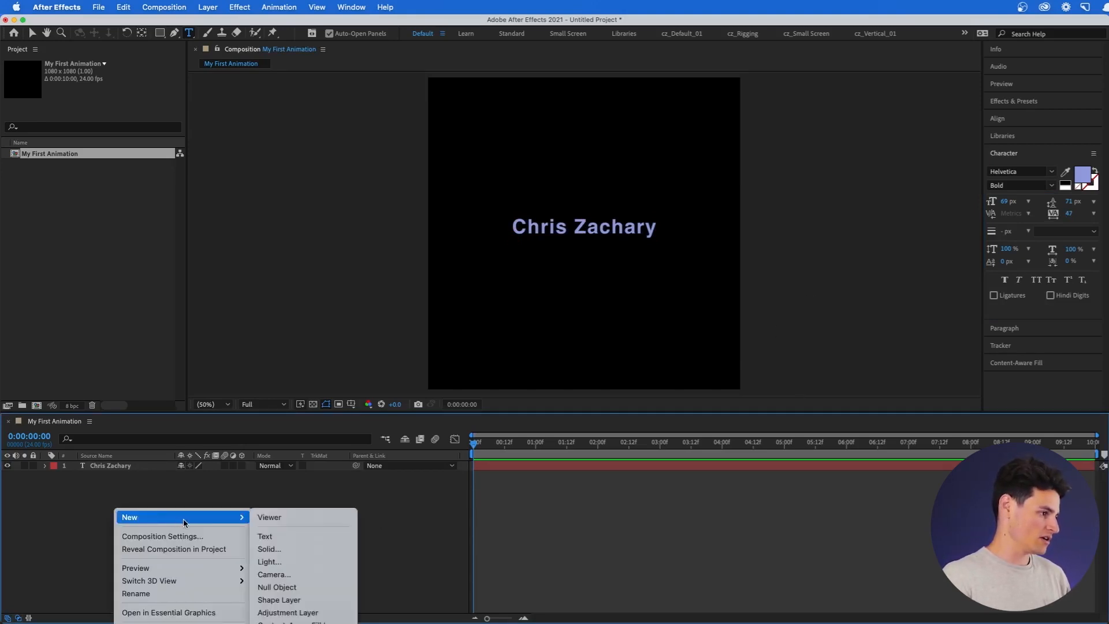
pyautogui.click(337, 599)
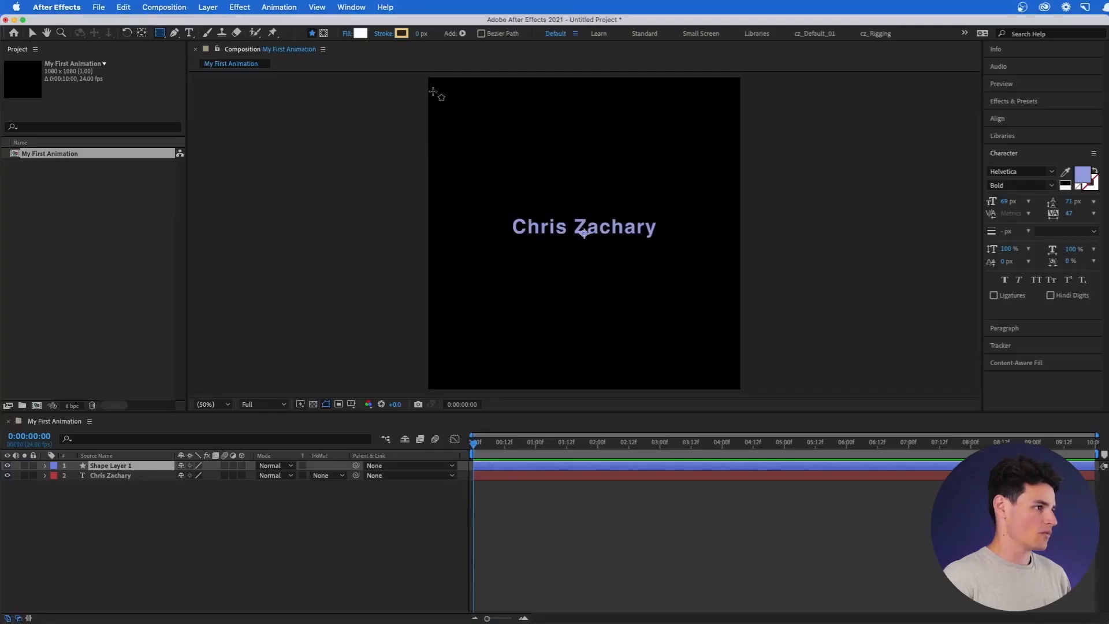
# Draw a rectangle over most of the frame and fill it with blue 002AC3.
pyautogui.moveTo(440, 87); pyautogui.dragTo(730, 361)
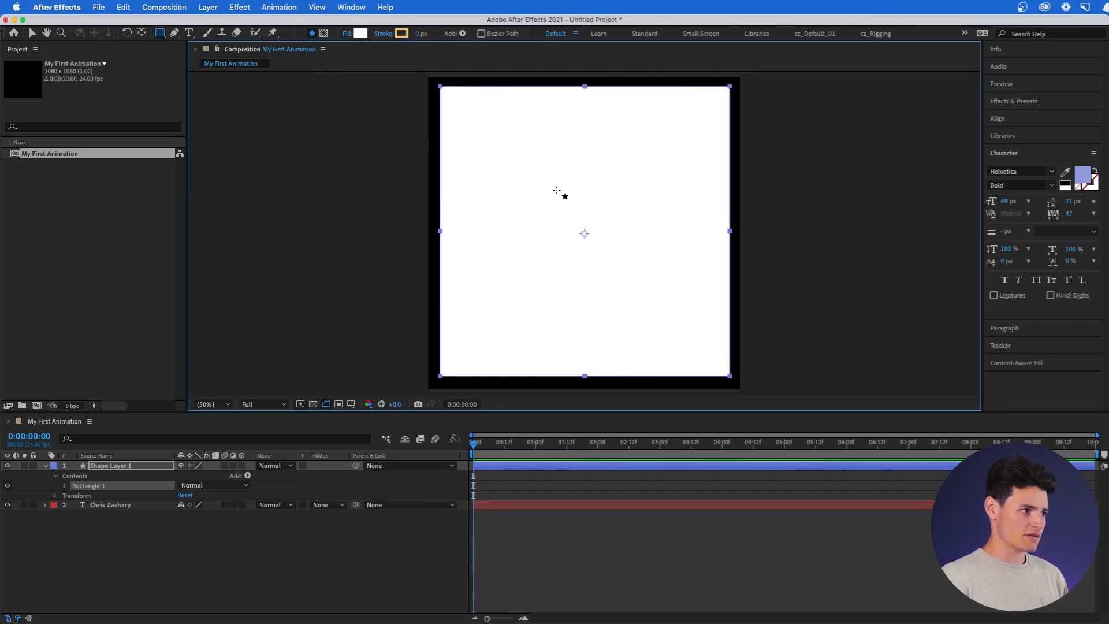
pyautogui.click(139, 469)
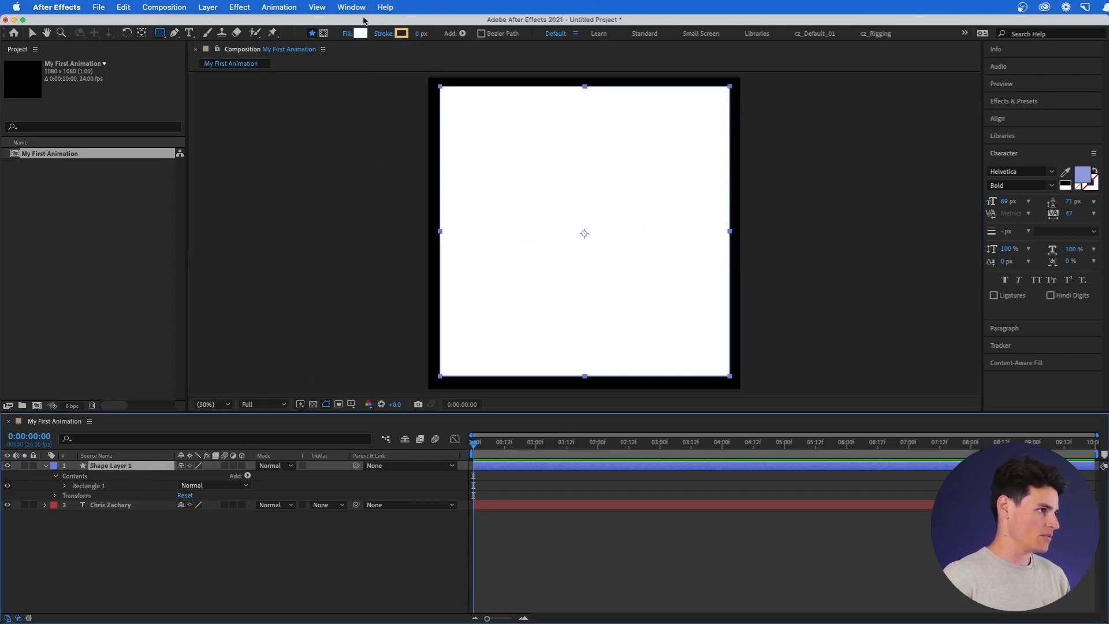
pyautogui.click(361, 33)
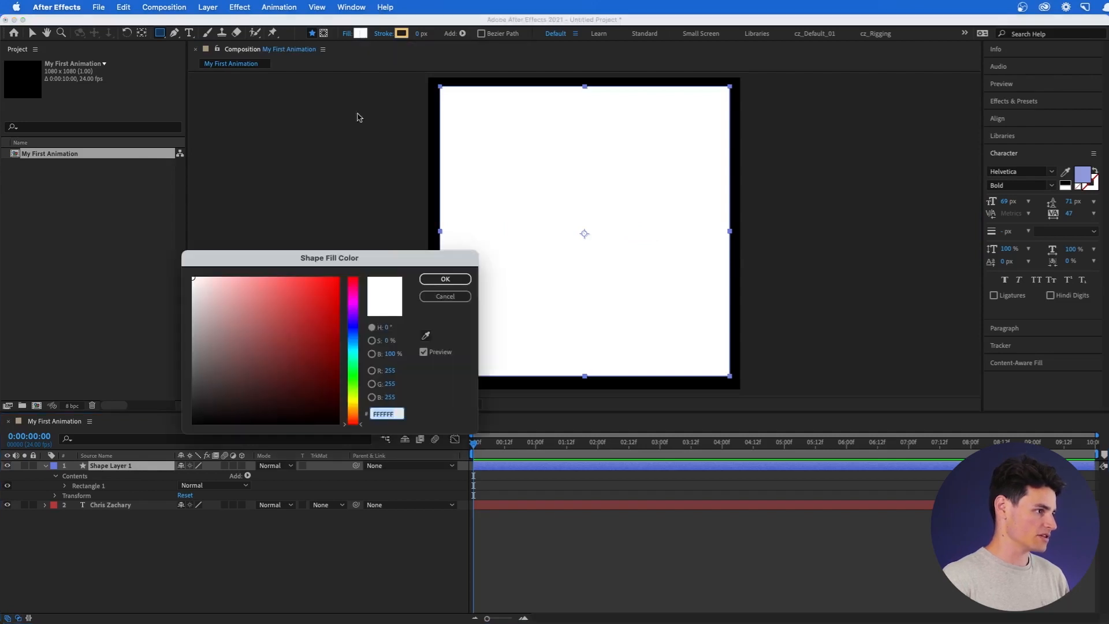
pyautogui.click(354, 331)
pyautogui.moveTo(332, 325); pyautogui.dragTo(348, 313)
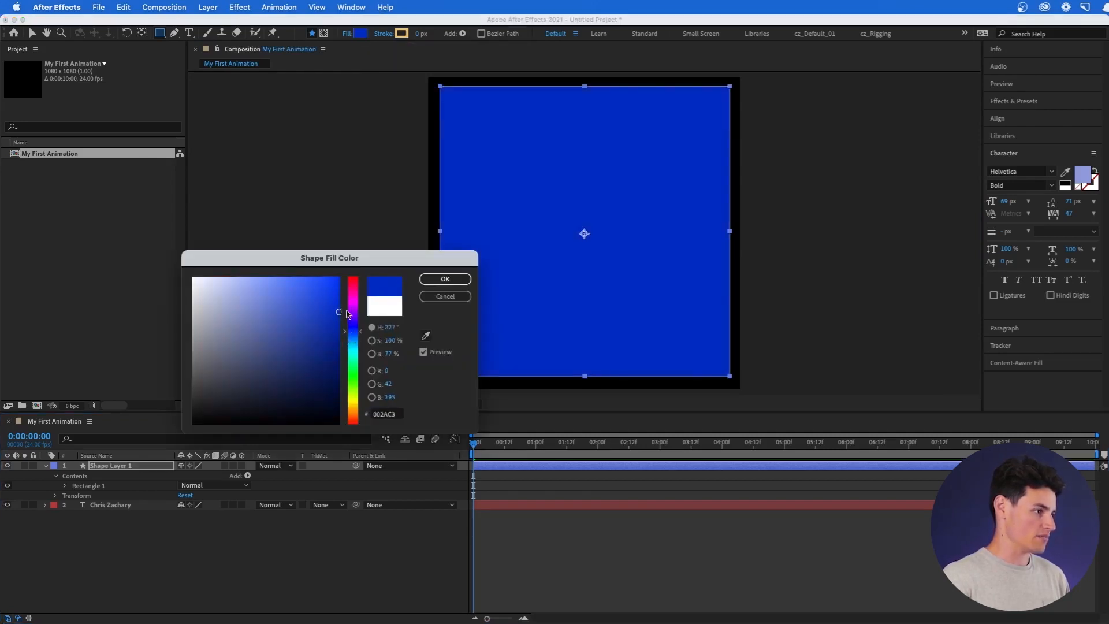
pyautogui.click(466, 280)
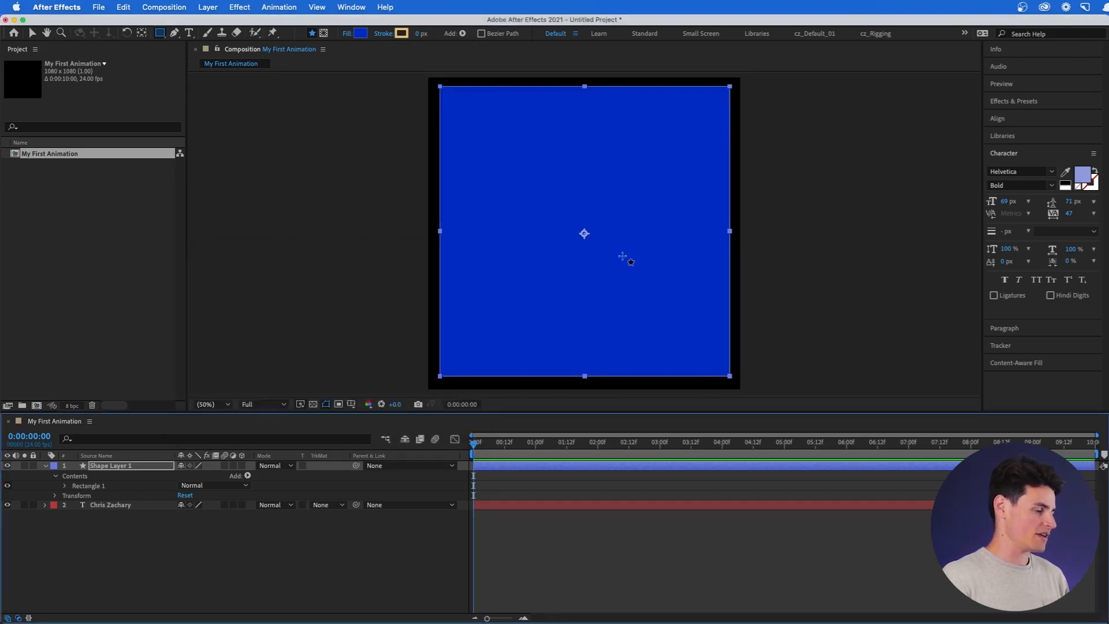
# Drag Shape Layer 1 beneath the name text layer in the timeline.
pyautogui.click(116, 469)
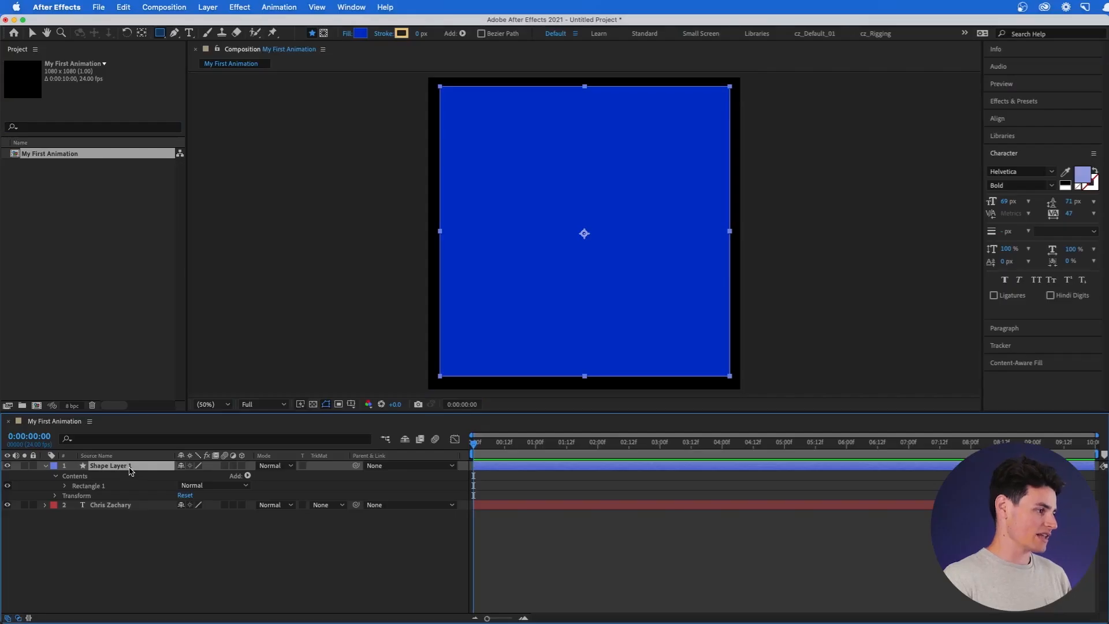
pyautogui.moveTo(129, 501); pyautogui.dragTo(131, 526)
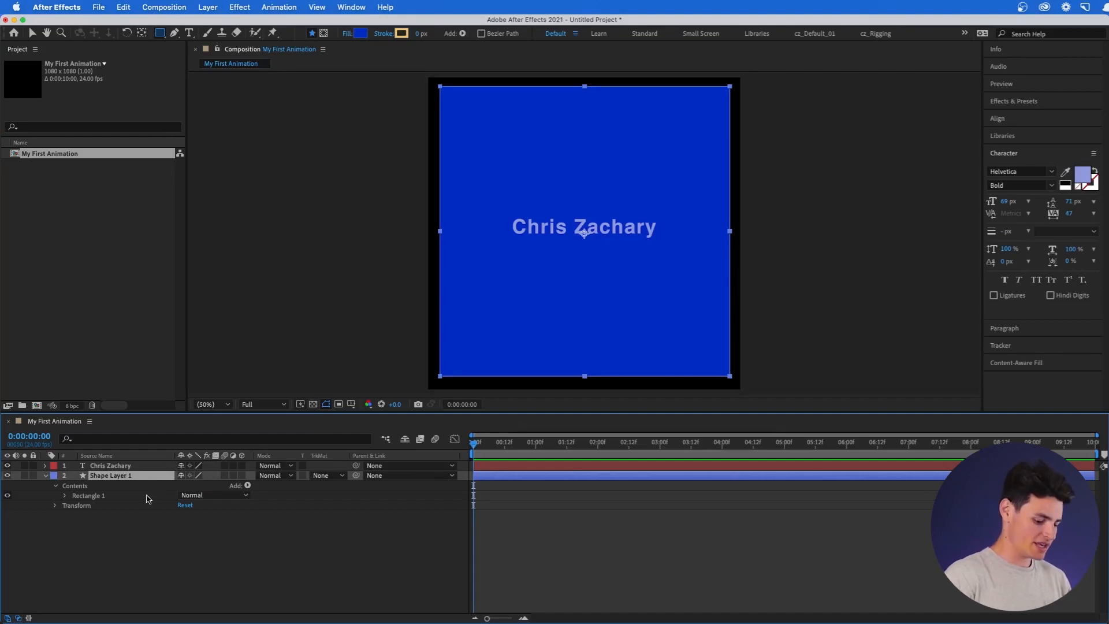
# Rename the shape layer to 'Background'.
pyautogui.press('Return')
pyautogui.write('Ba')
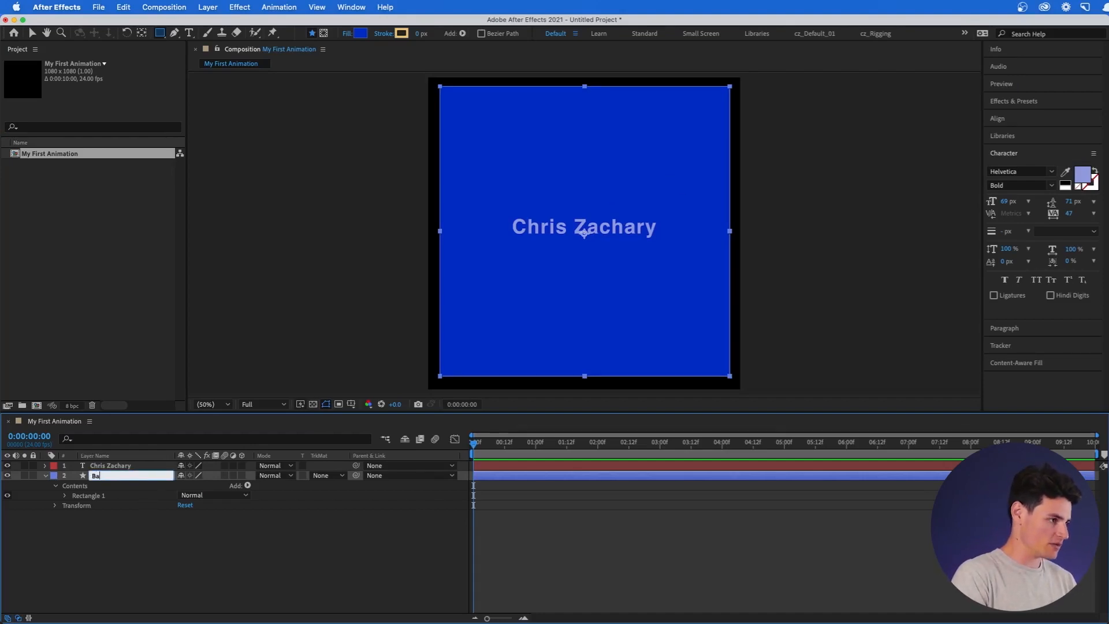
pyautogui.write('ckgroun')
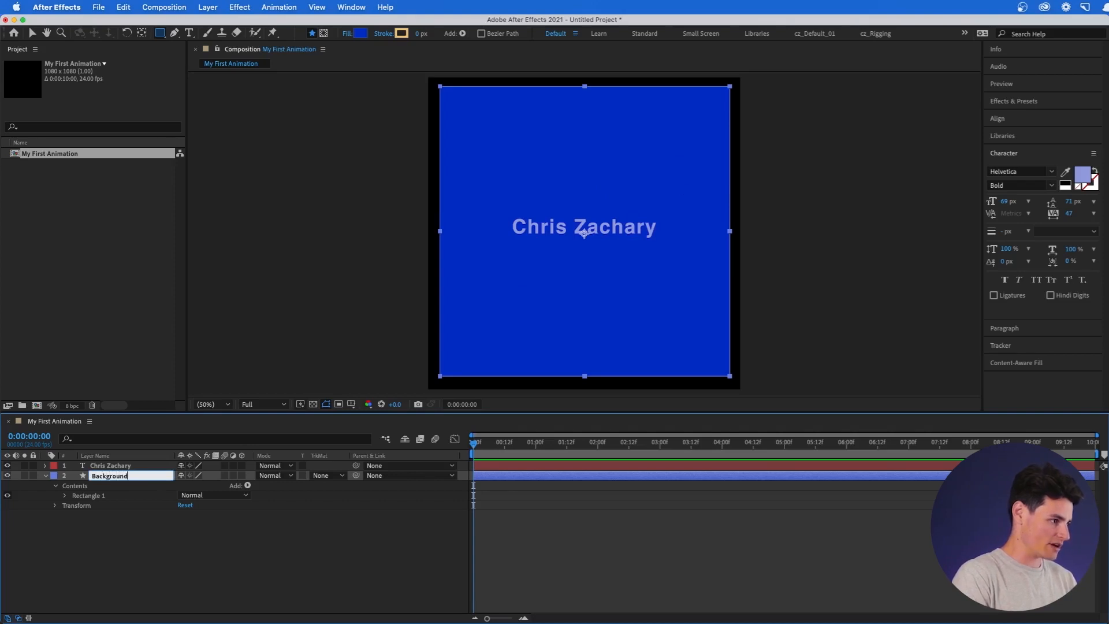
pyautogui.write('d')
pyautogui.press('Return')
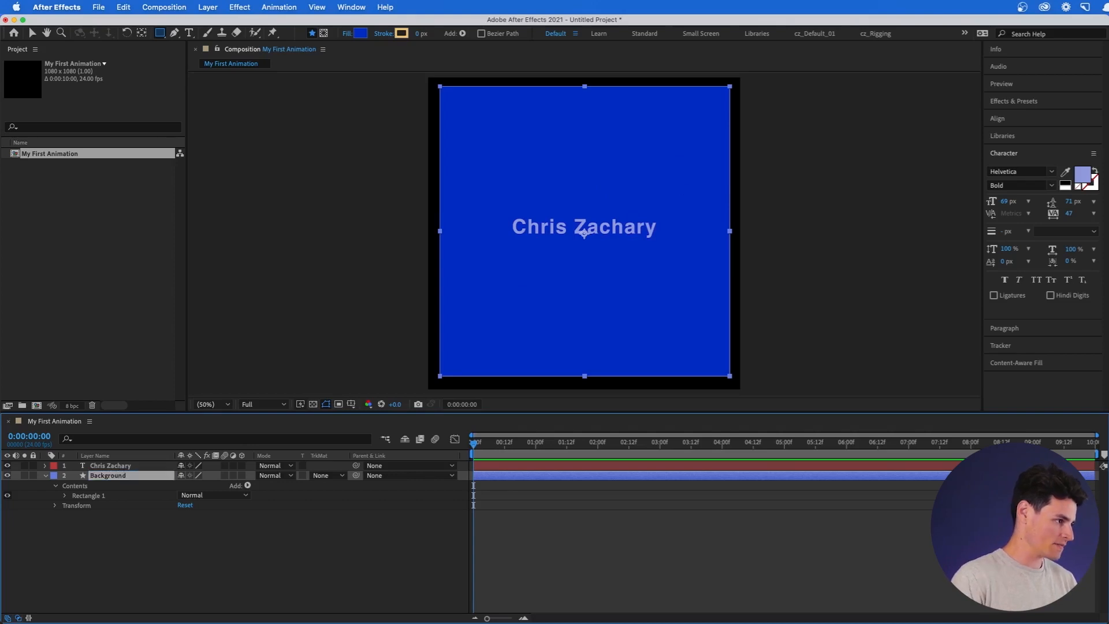
# Set Rectangle Path 1's linked size to 1080 × 1080.
pyautogui.click(96, 487)
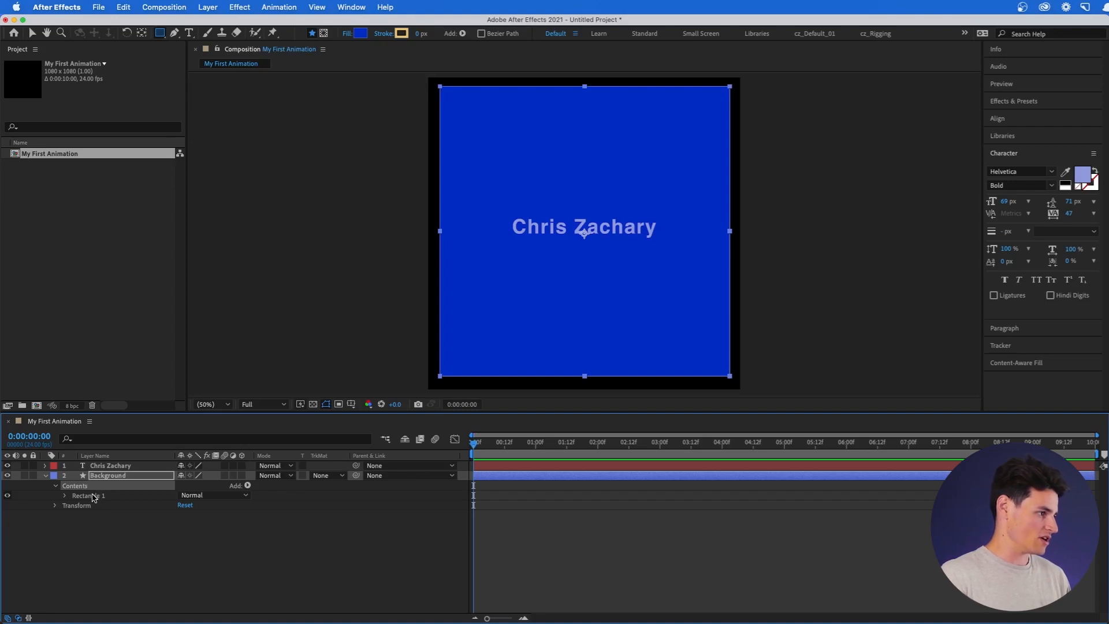
pyautogui.click(95, 497)
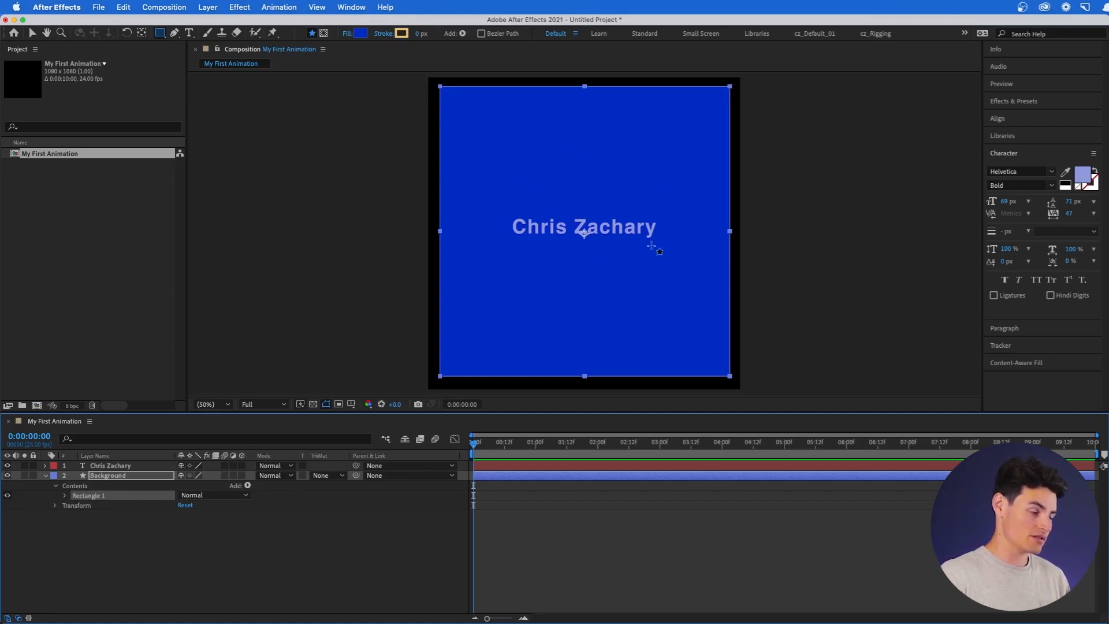
pyautogui.click(64, 496)
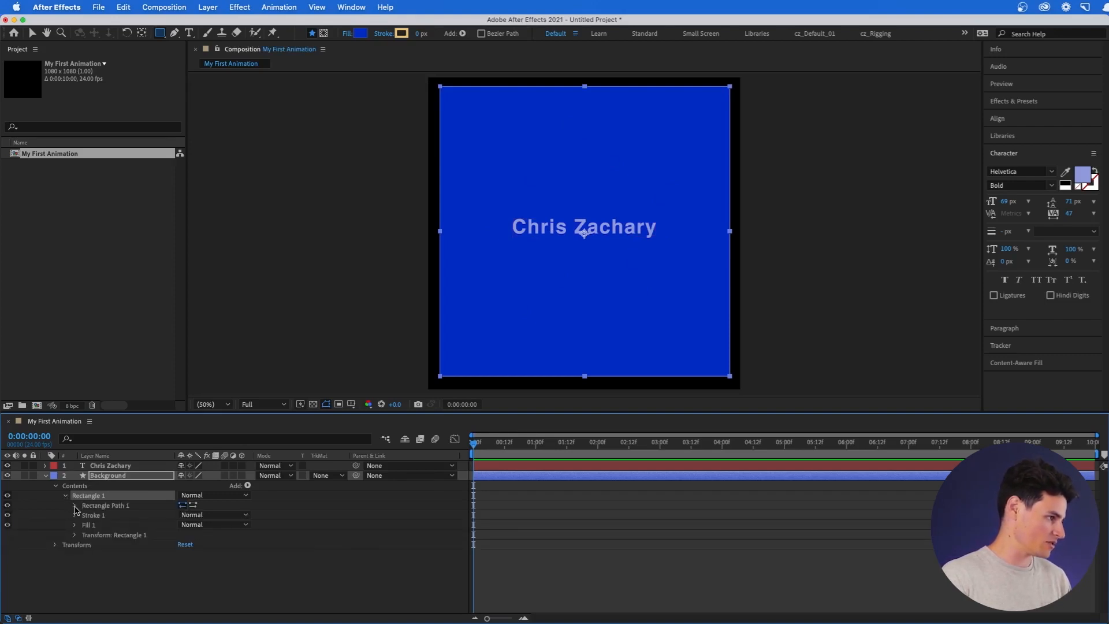
pyautogui.click(75, 506)
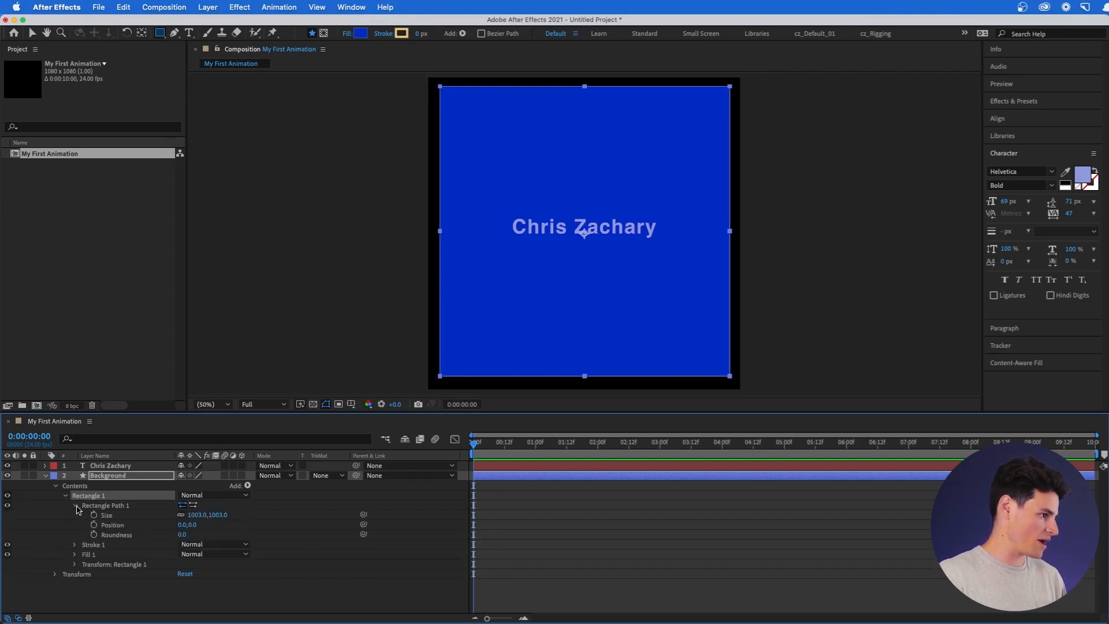
pyautogui.click(182, 516)
pyautogui.click(193, 515)
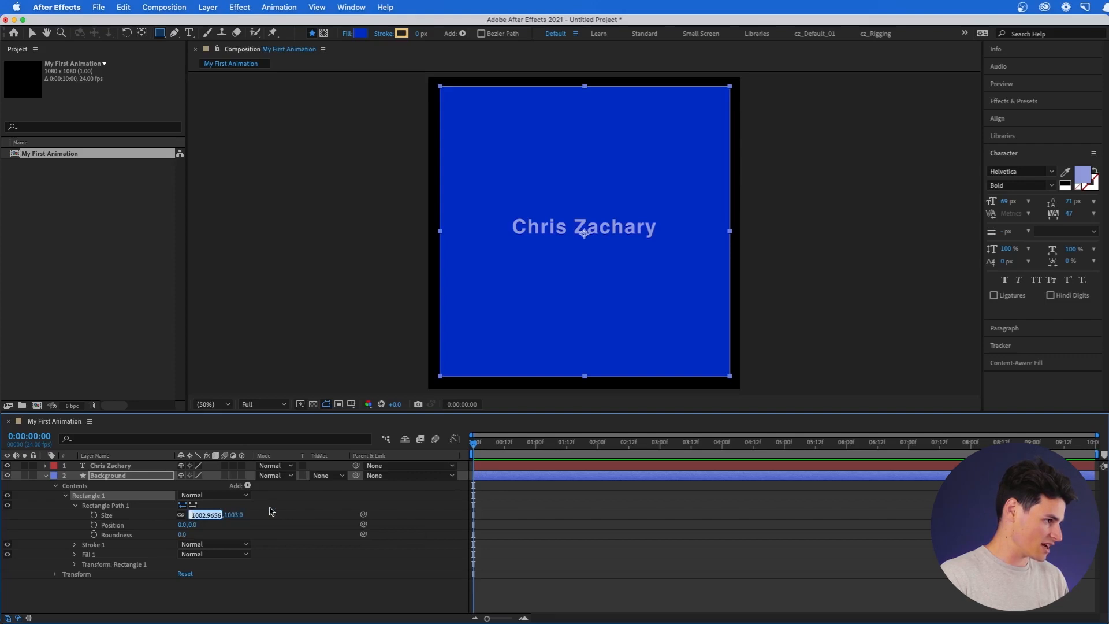
pyautogui.write('1080')
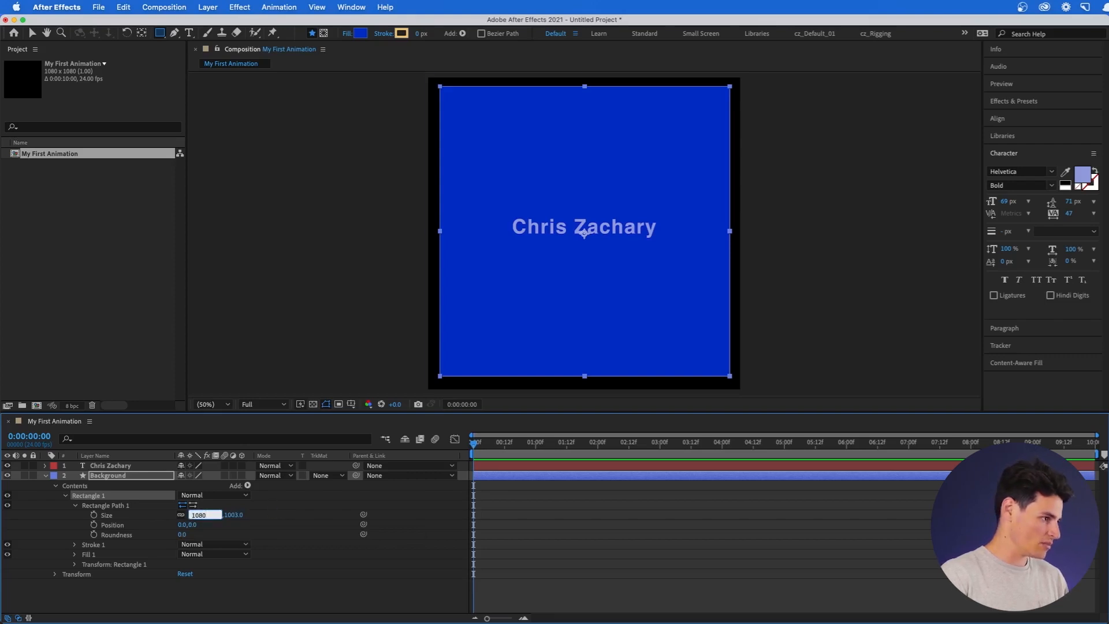
pyautogui.press('Tab')
pyautogui.write('1080')
pyautogui.press('Return')
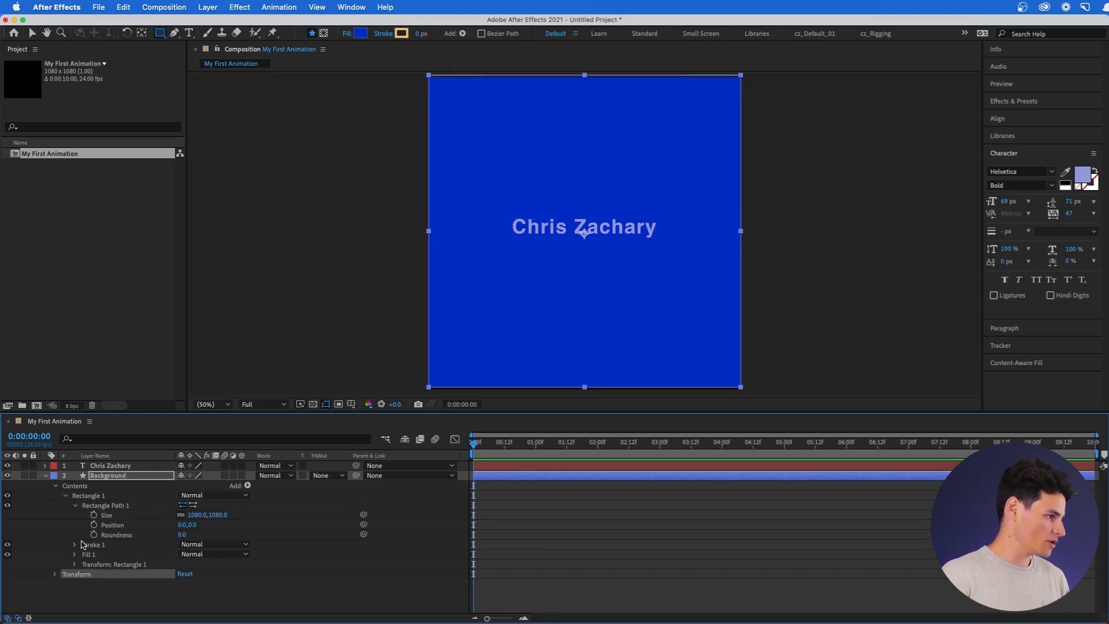
# Enter 0 for both X and Y in Rectangle 1's Transform Position field.
pyautogui.click(75, 565)
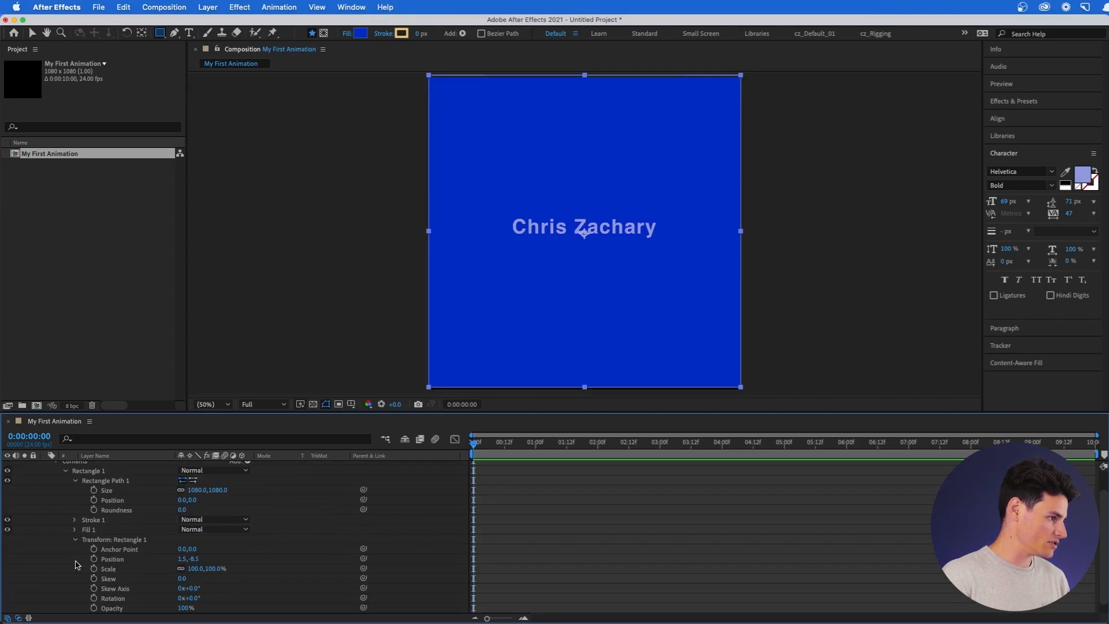
pyautogui.click(108, 539)
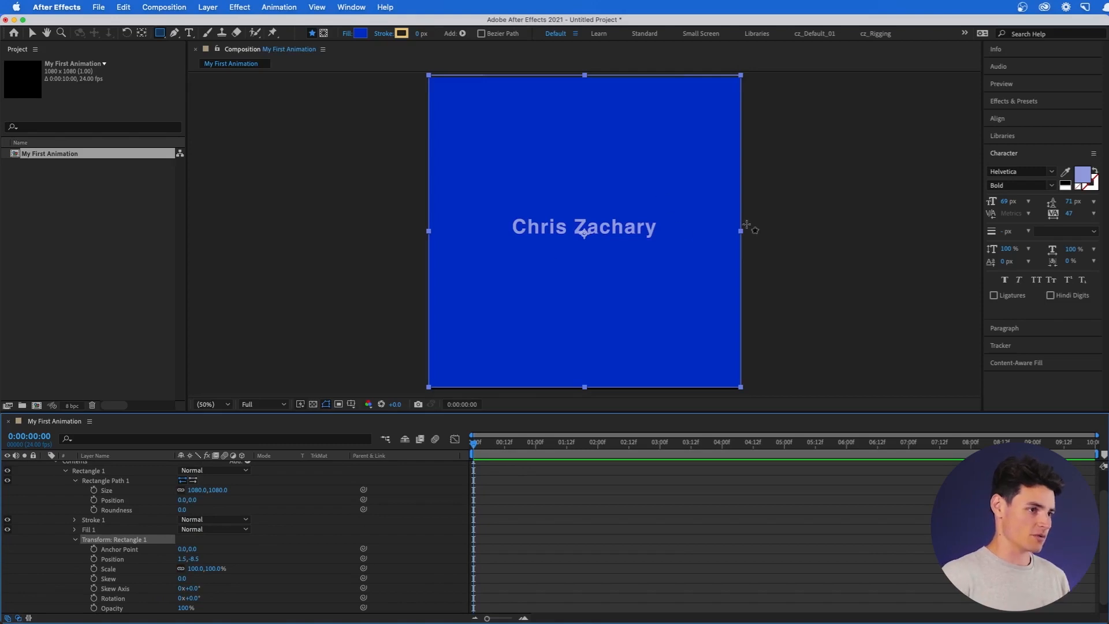
pyautogui.click(182, 558)
pyautogui.write('0')
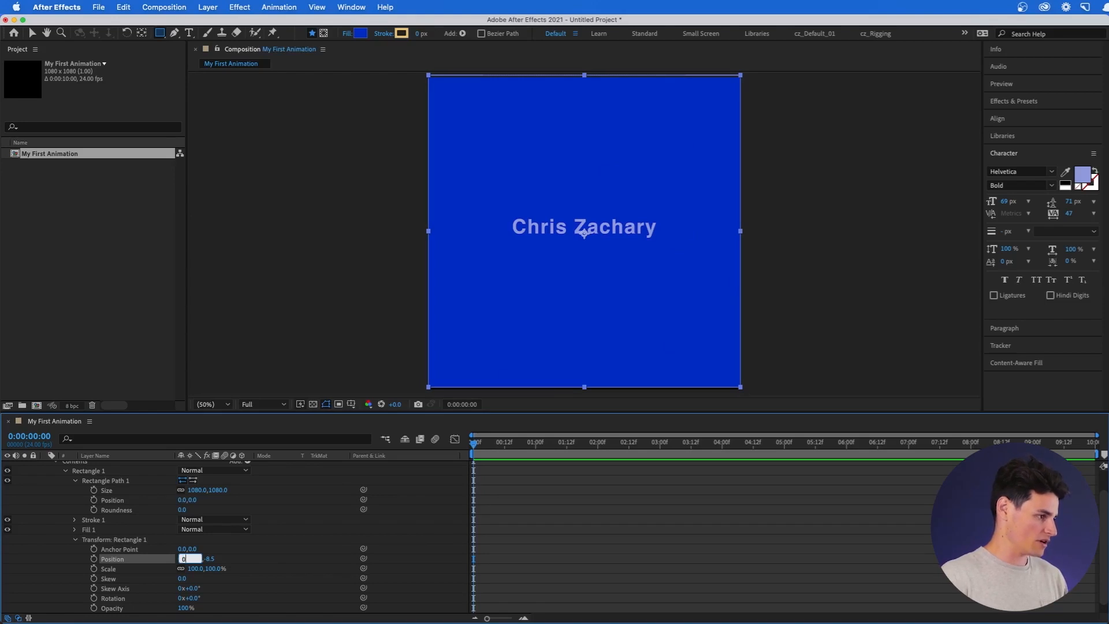
pyautogui.press('Tab')
pyautogui.write('0')
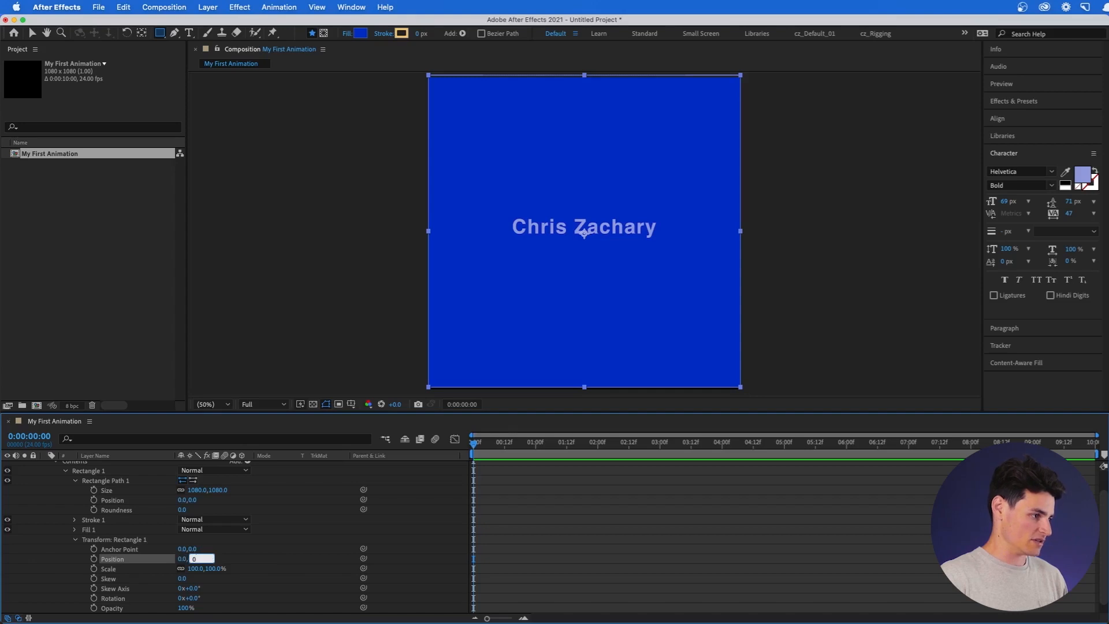
pyautogui.press('Return')
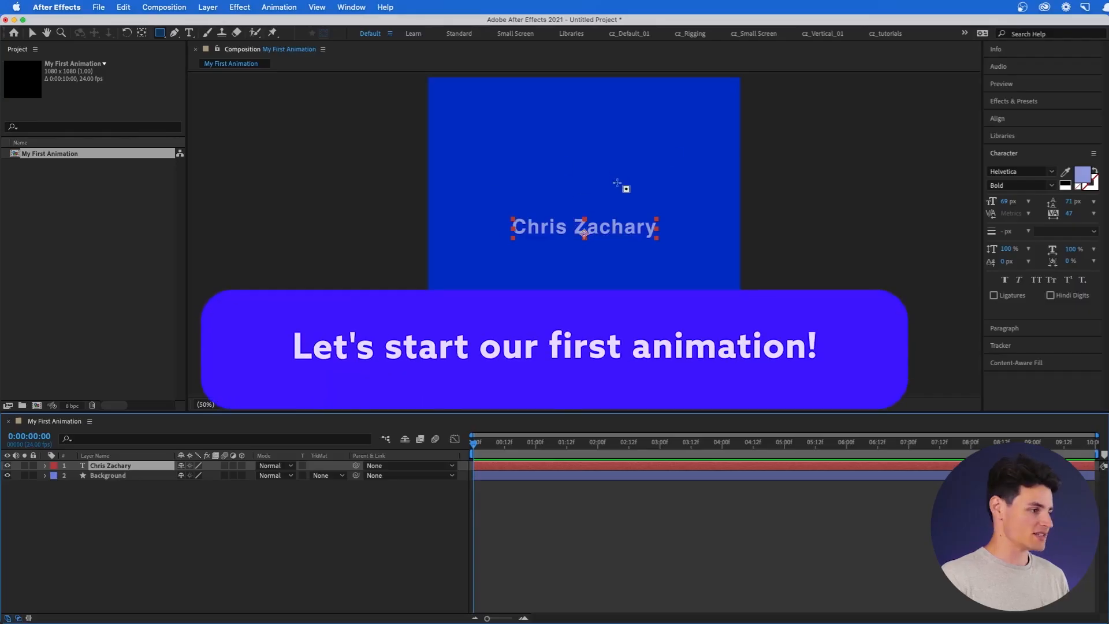
pyautogui.click(45, 465)
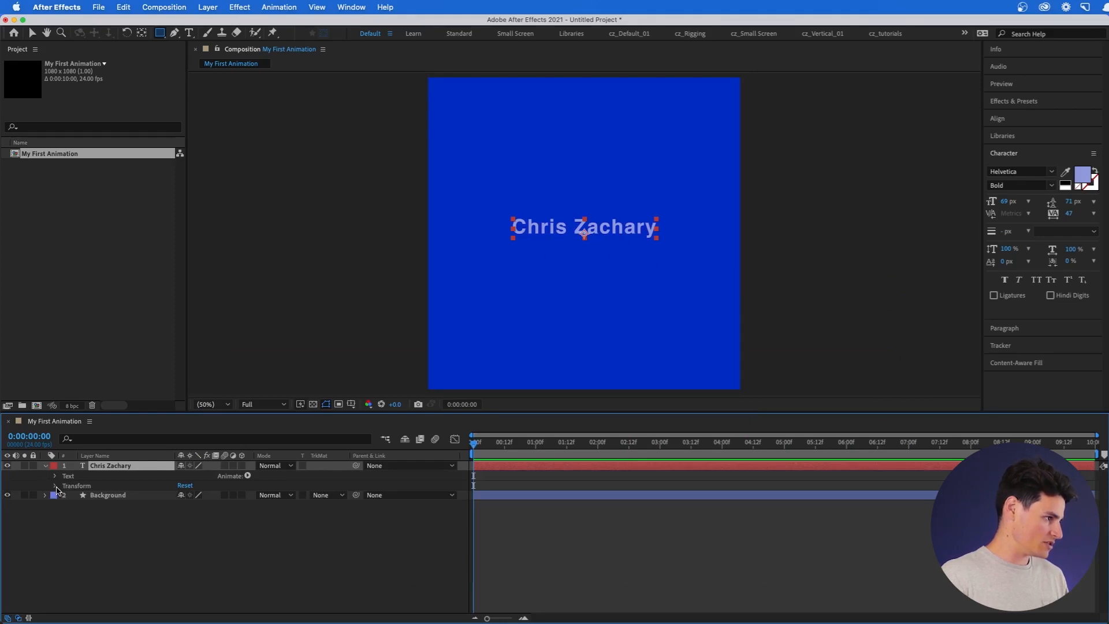
pyautogui.click(55, 486)
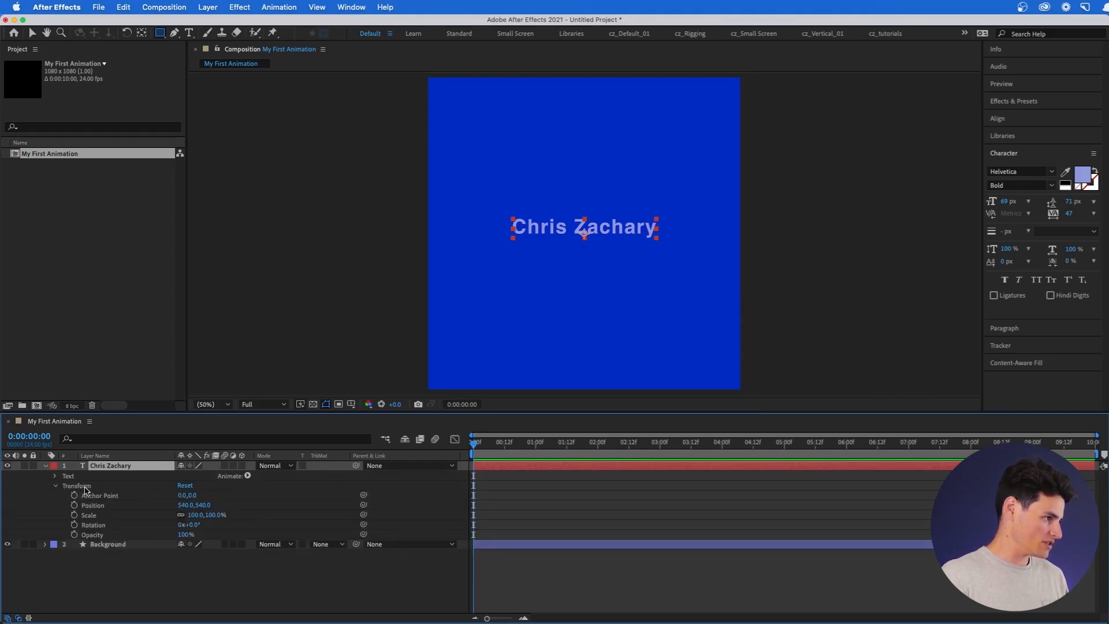
pyautogui.click(85, 489)
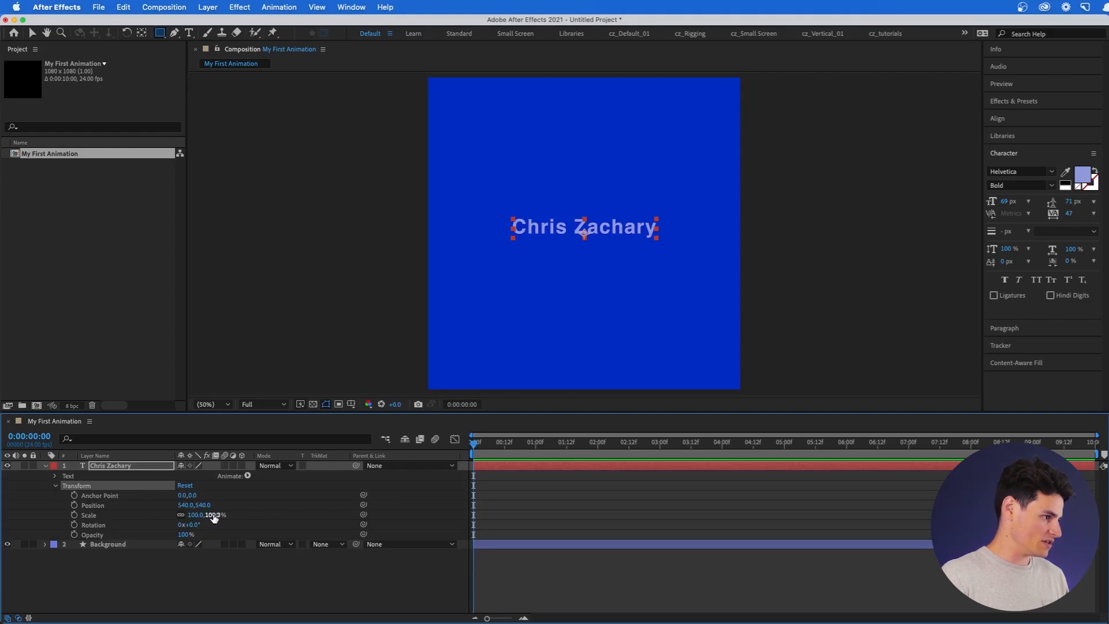
pyautogui.moveTo(213, 515); pyautogui.dragTo(206, 536)
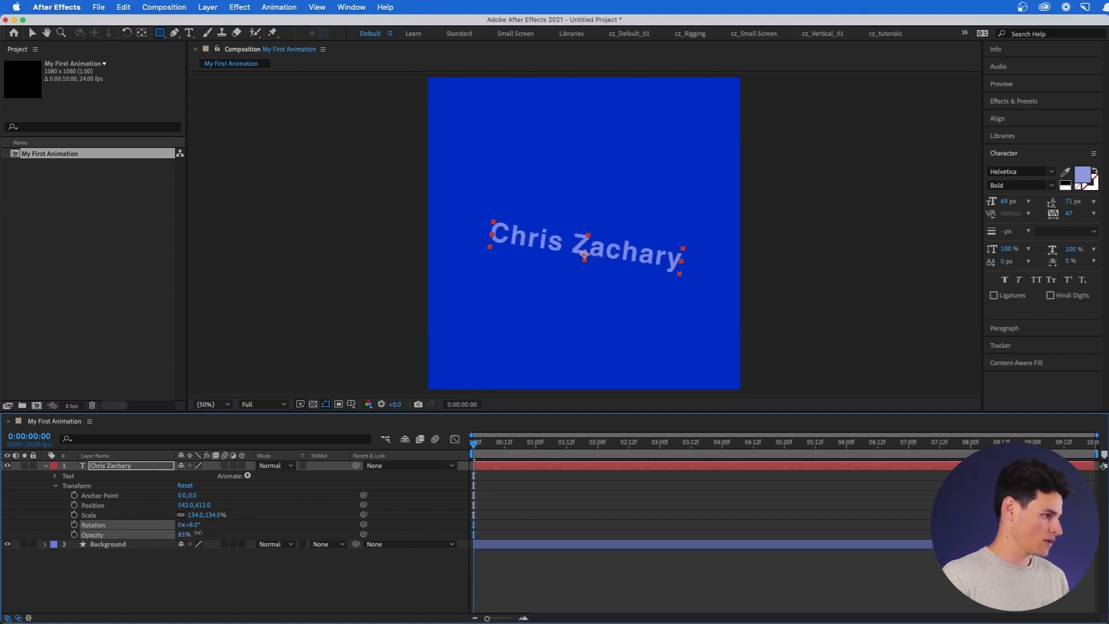
pyautogui.click(184, 485)
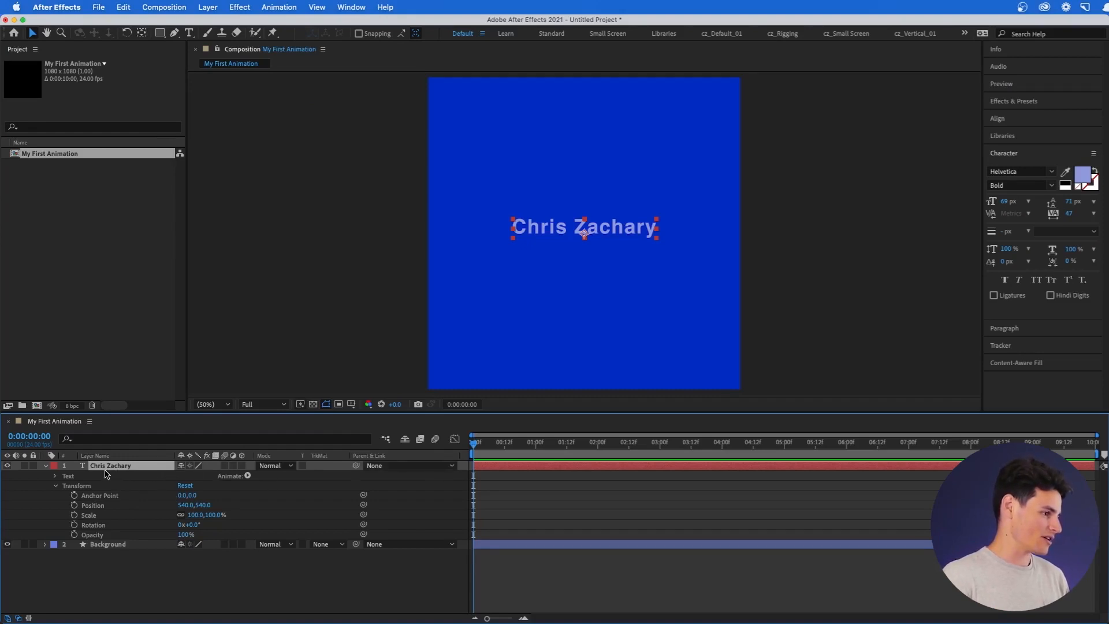
# Set a 100% Scale keyframe on the text at 0:00:01:00.
pyautogui.moveTo(473, 443); pyautogui.dragTo(659, 448)
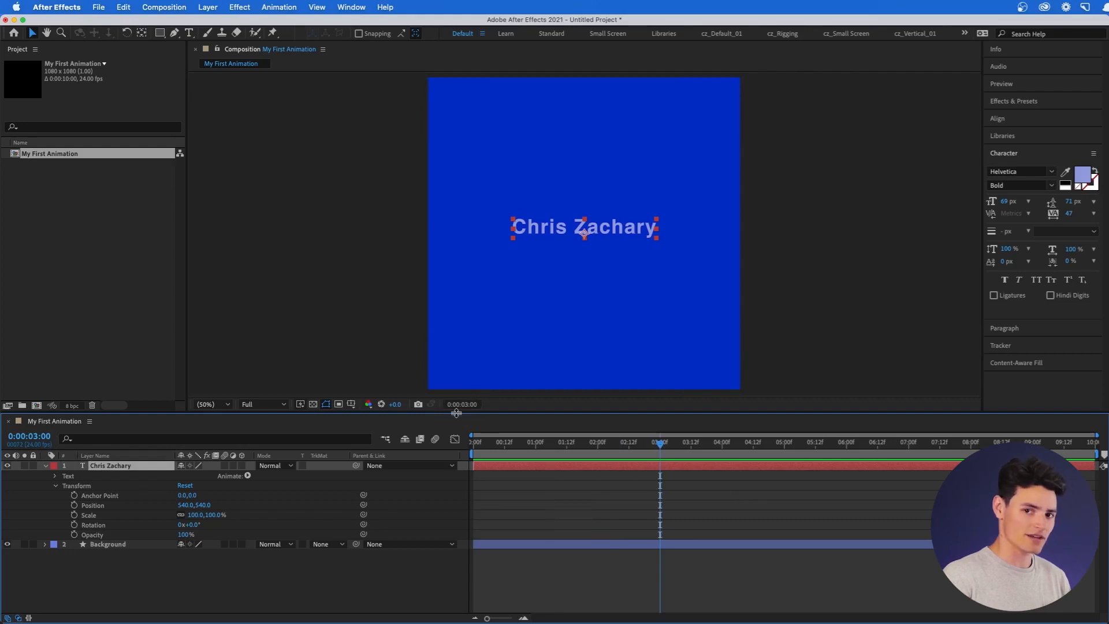
pyautogui.moveTo(659, 451); pyautogui.dragTo(536, 462)
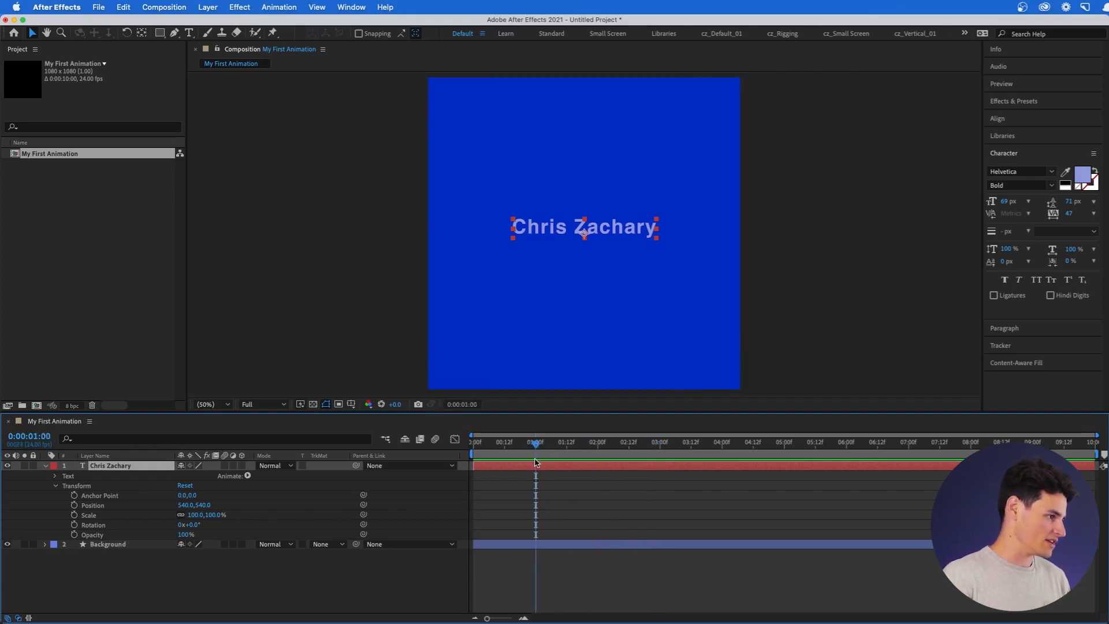
pyautogui.click(75, 516)
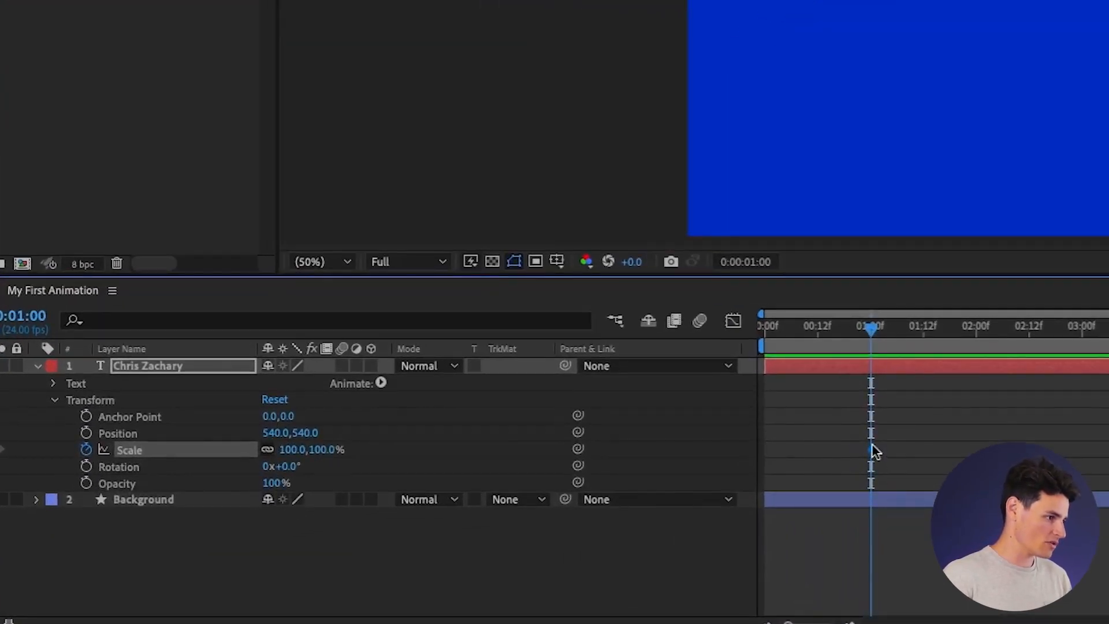
# At 0:00:02:00 raise the text's Scale to 191%, then preview an in-between frame.
pyautogui.moveTo(870, 344); pyautogui.dragTo(956, 346)
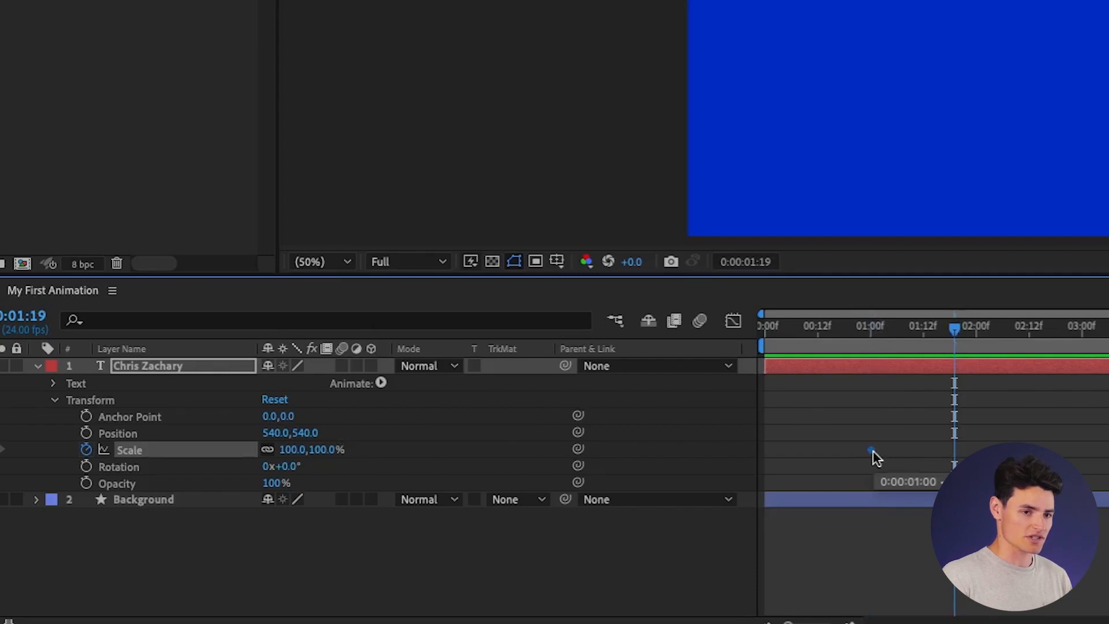
pyautogui.moveTo(954, 329); pyautogui.dragTo(967, 330)
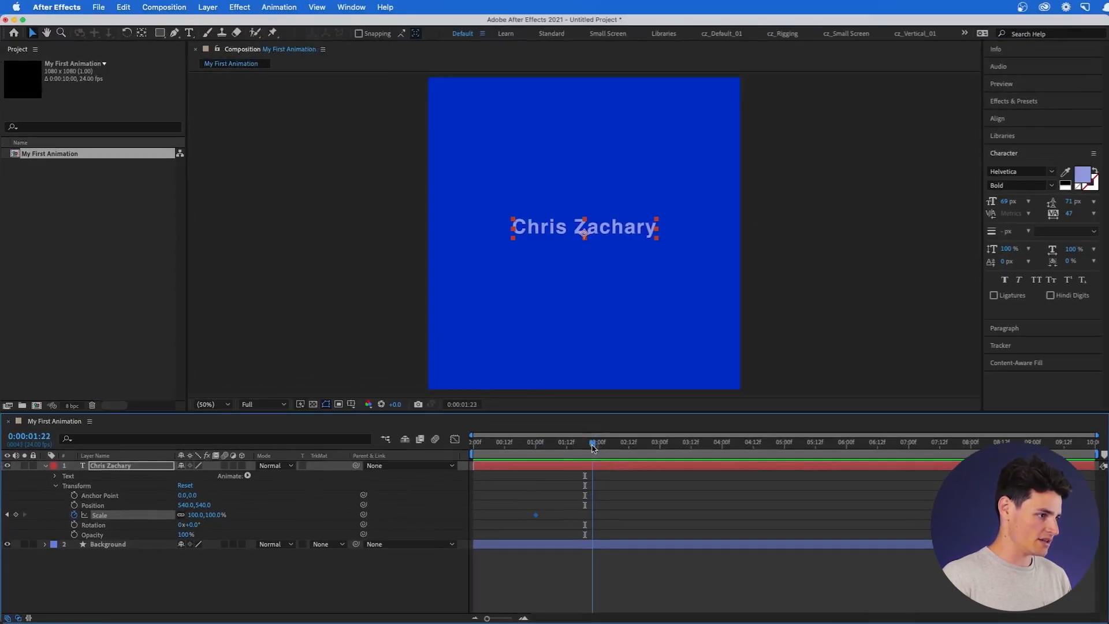
pyautogui.moveTo(593, 448); pyautogui.dragTo(598, 448)
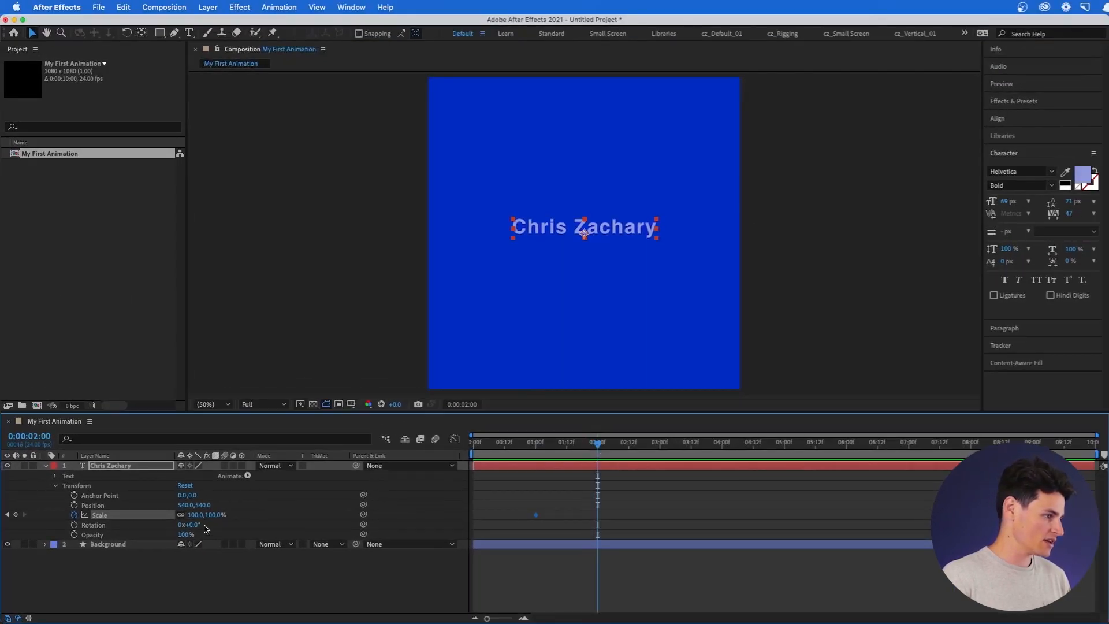
pyautogui.moveTo(210, 515); pyautogui.dragTo(267, 518)
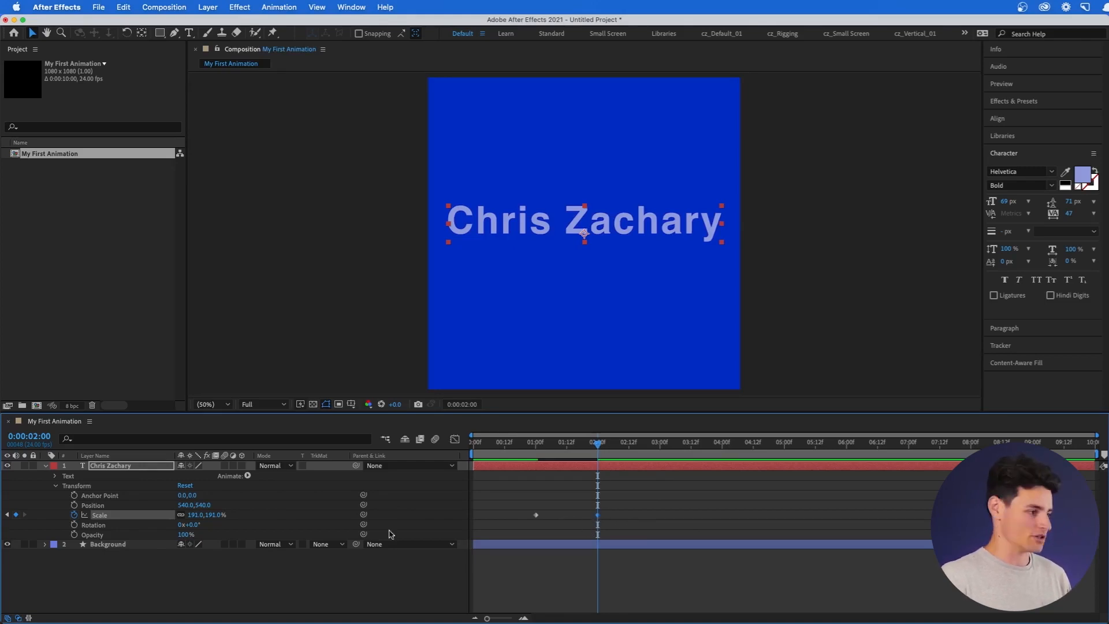
pyautogui.moveTo(598, 443); pyautogui.dragTo(469, 442)
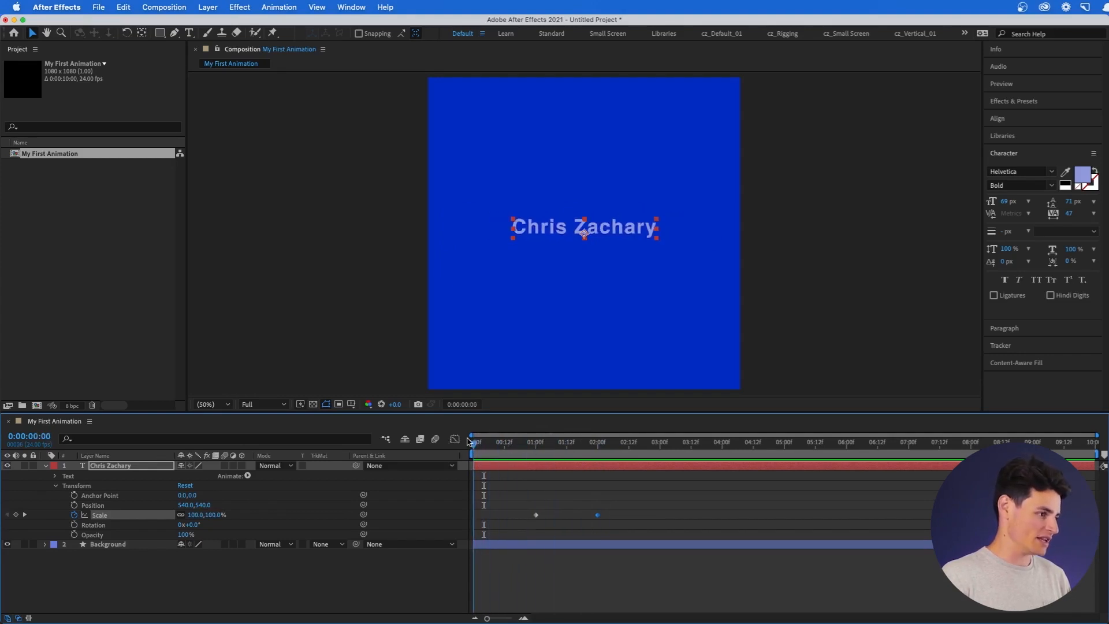
pyautogui.press('space')
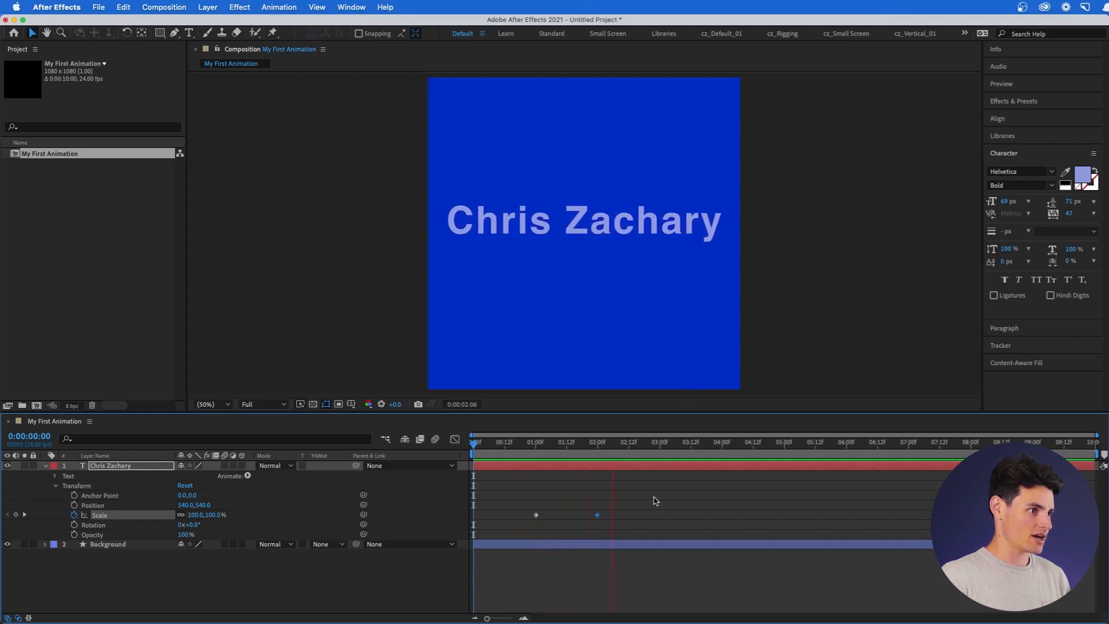
pyautogui.press('space')
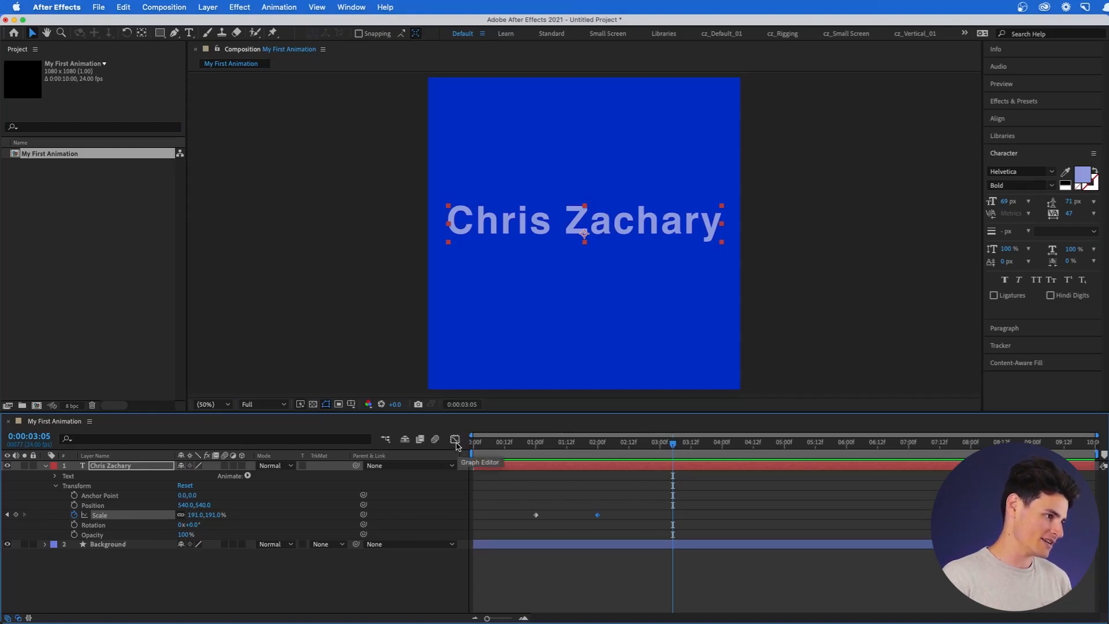
# View the Scale speed graph in a taller timeline, with the playhead at 0:00:02:10.
pyautogui.click(455, 440)
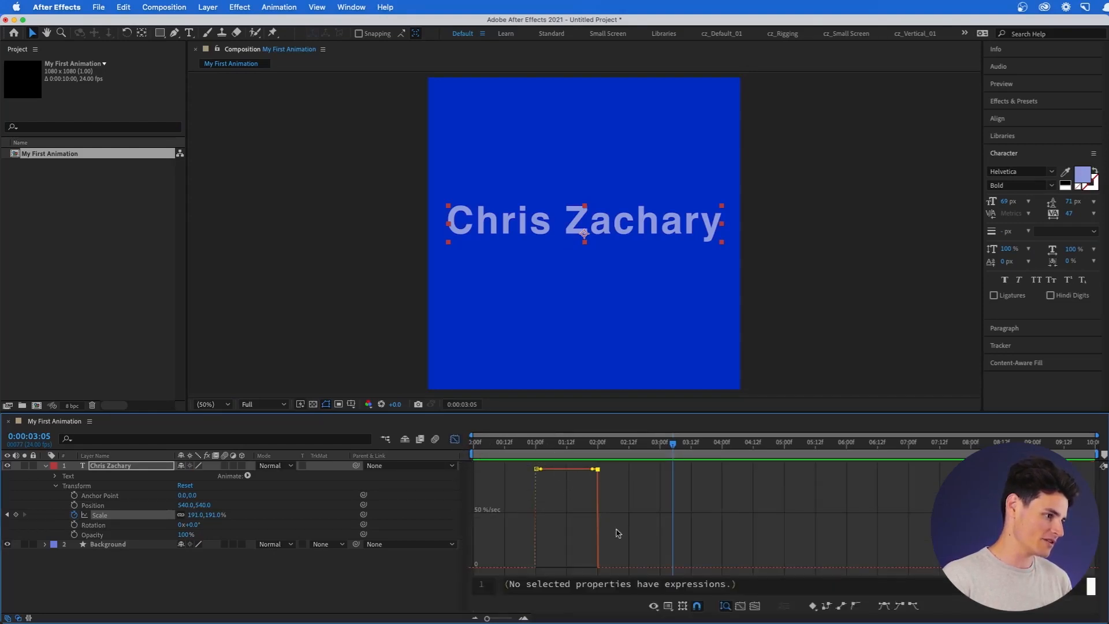
pyautogui.moveTo(608, 411); pyautogui.dragTo(633, 330)
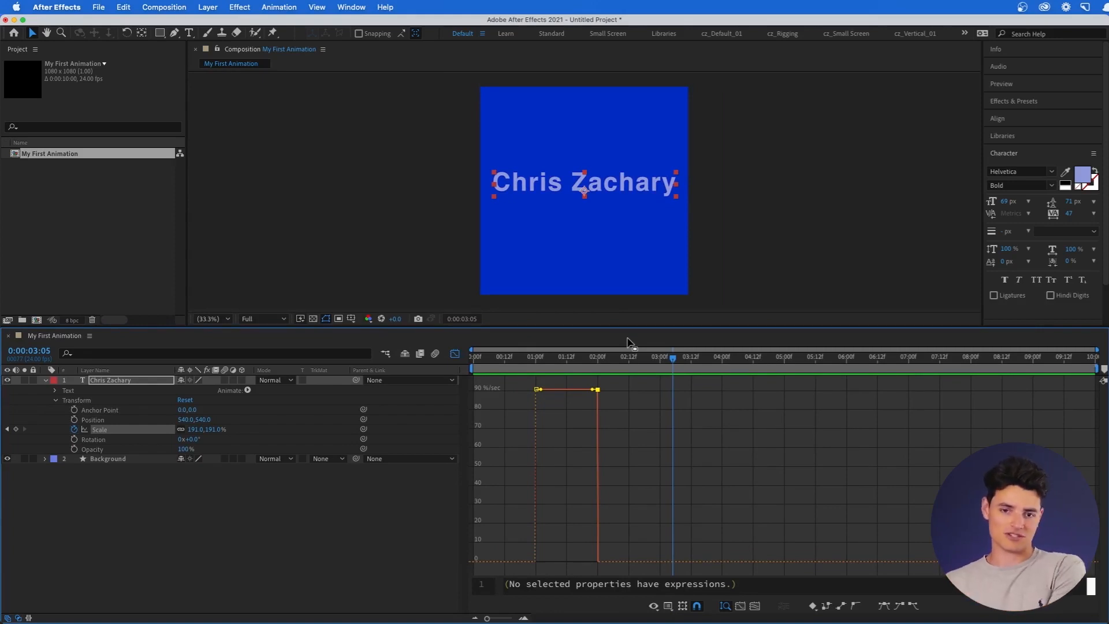
pyautogui.click(623, 356)
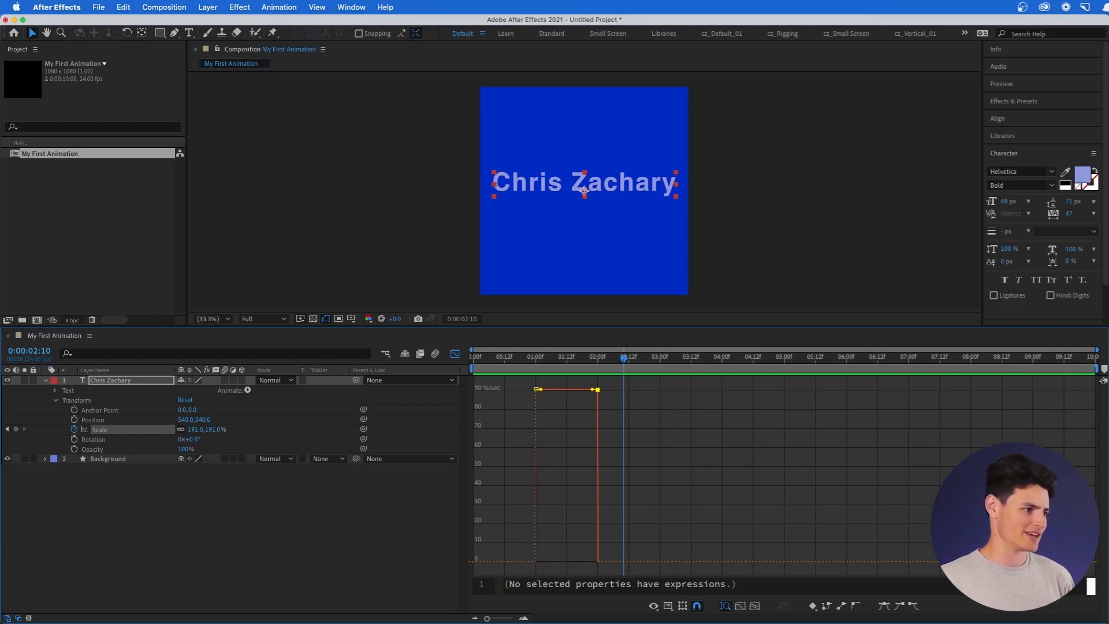